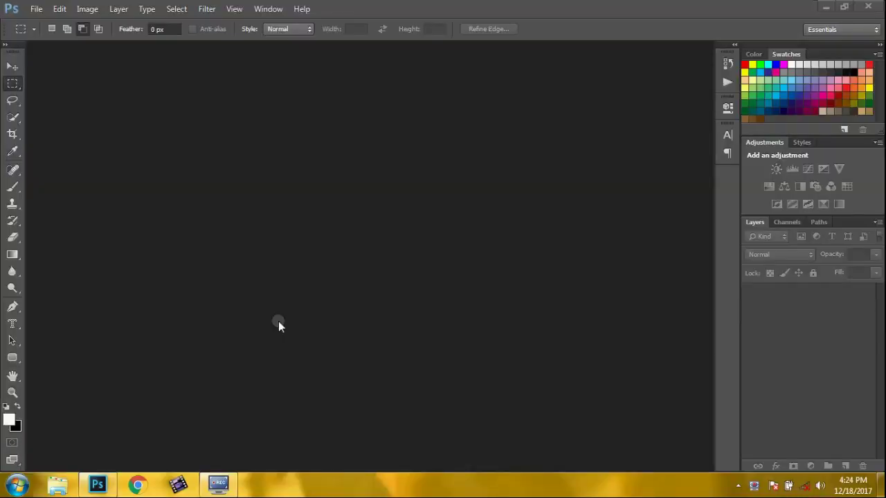
- Create a new blank white document, Untitled-1, with the default settings
{"action": "key", "text": "ctrl+n"}
{"action": "key", "text": "Return"}
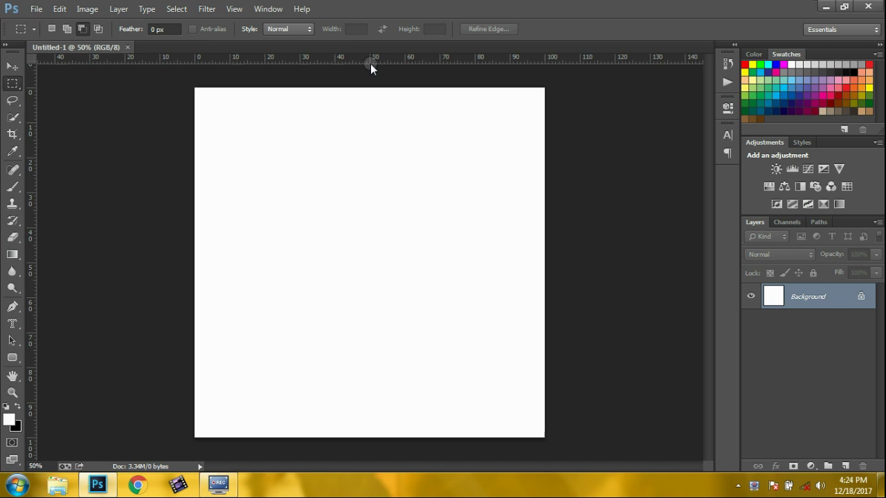
- Place guides crossing at the canvas centre and fill the background with a vertical light grey gradient
{"action": "left_click_drag", "start_coordinate": [370, 62], "coordinate": [379, 261]}
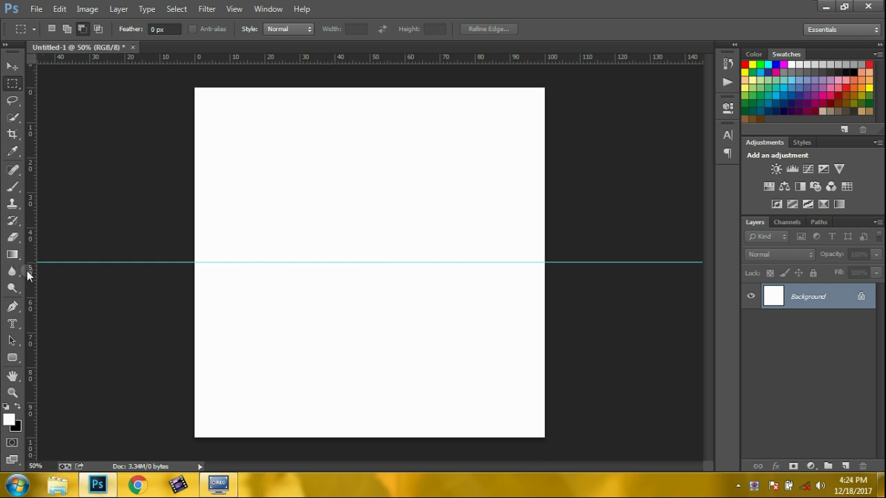
{"action": "left_click_drag", "start_coordinate": [33, 263], "coordinate": [367, 240]}
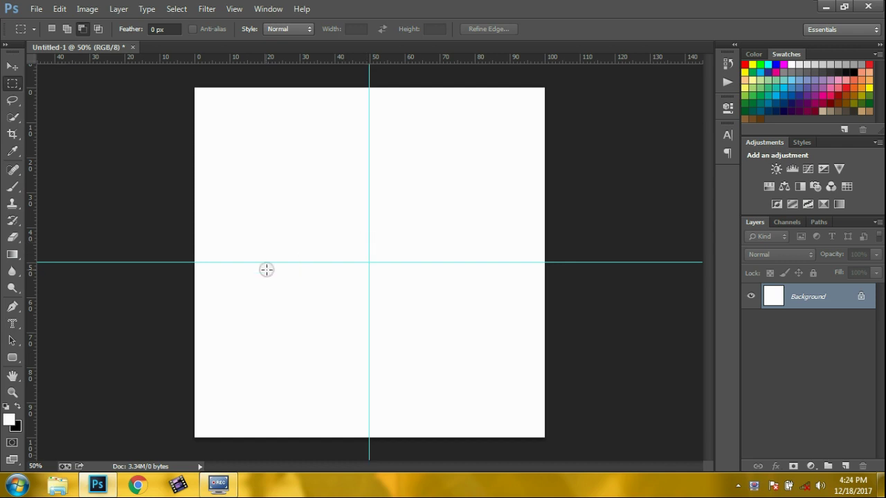
{"action": "key", "text": "g"}
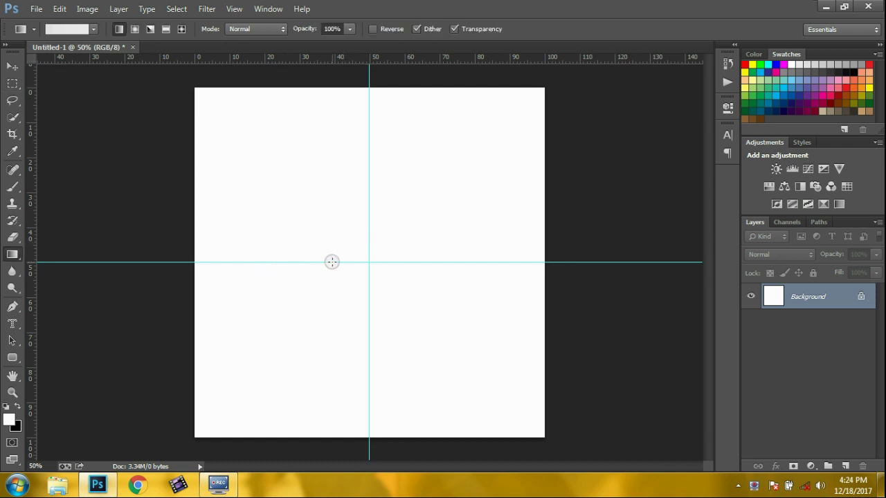
{"action": "left_click_drag", "start_coordinate": [367, 443], "coordinate": [367, 87]}
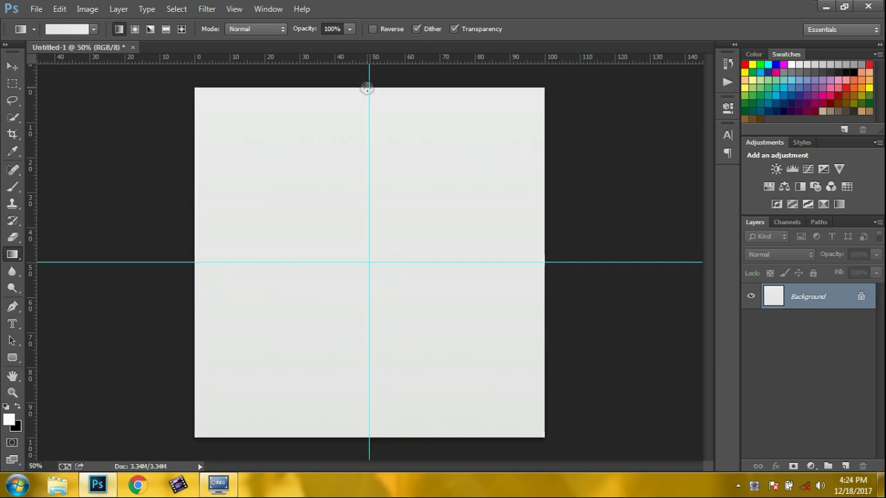
- Draw a large circle, Ellipse 1, centred on the guide crossing and filled dark grey #625f5f
{"action": "right_click", "coordinate": [13, 357]}
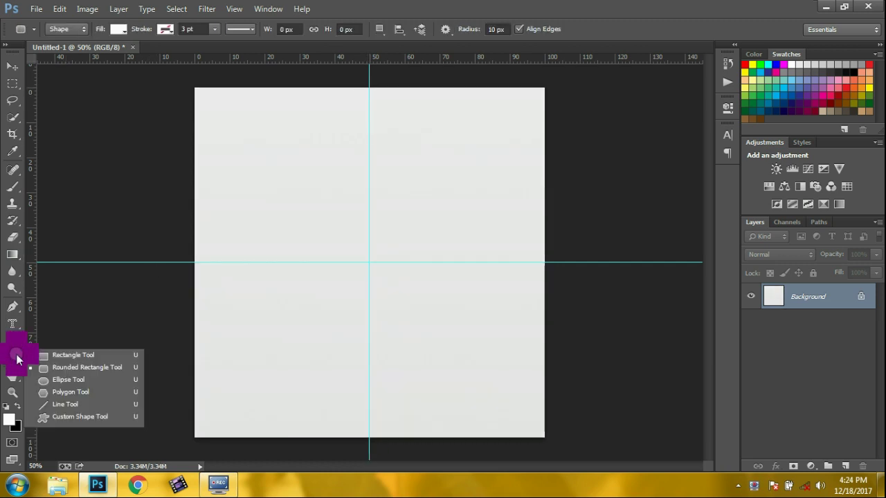
{"action": "left_click", "coordinate": [46, 377]}
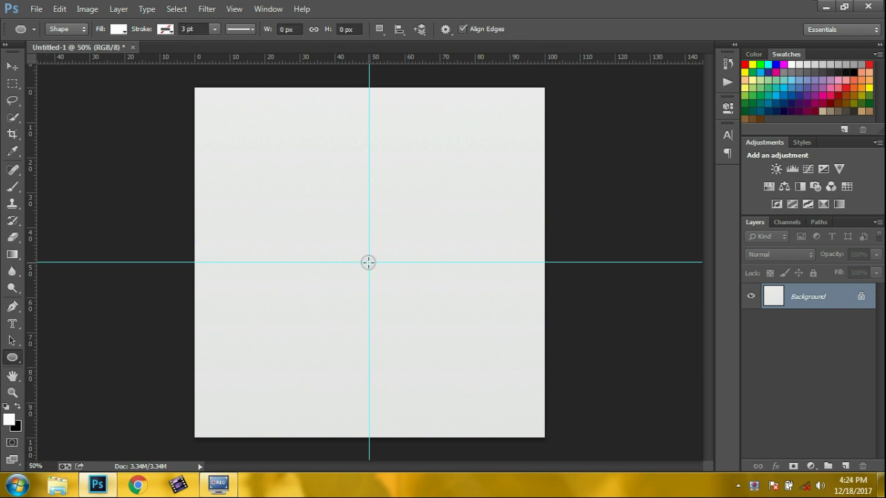
{"action": "left_click_drag", "start_coordinate": [367, 262], "coordinate": [538, 457]}
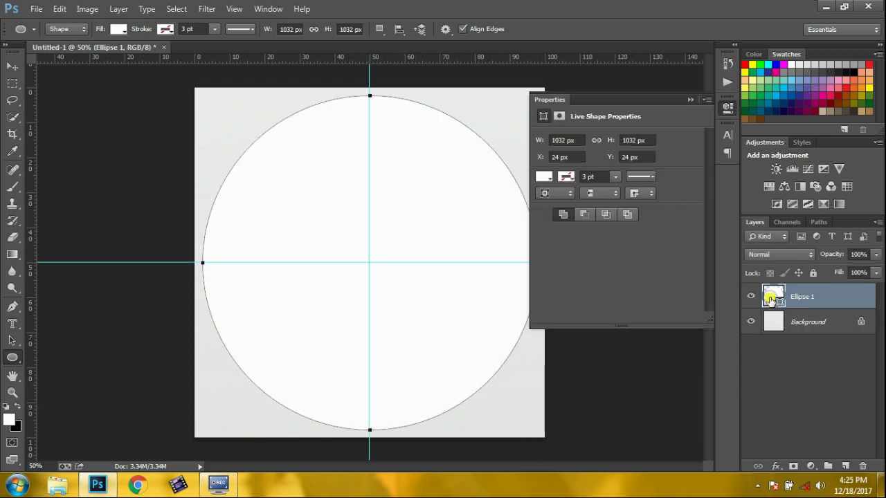
{"action": "double_click", "coordinate": [771, 299]}
{"action": "left_click_drag", "start_coordinate": [575, 180], "coordinate": [572, 187]}
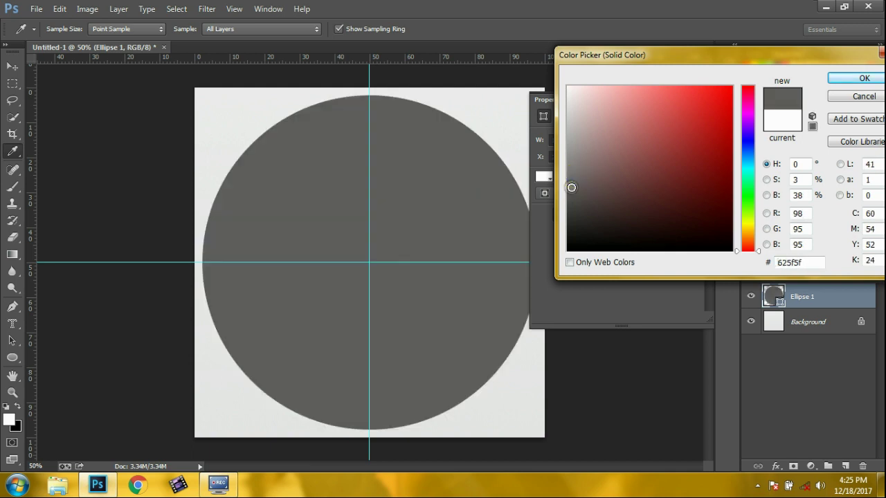
{"action": "left_click", "coordinate": [857, 77]}
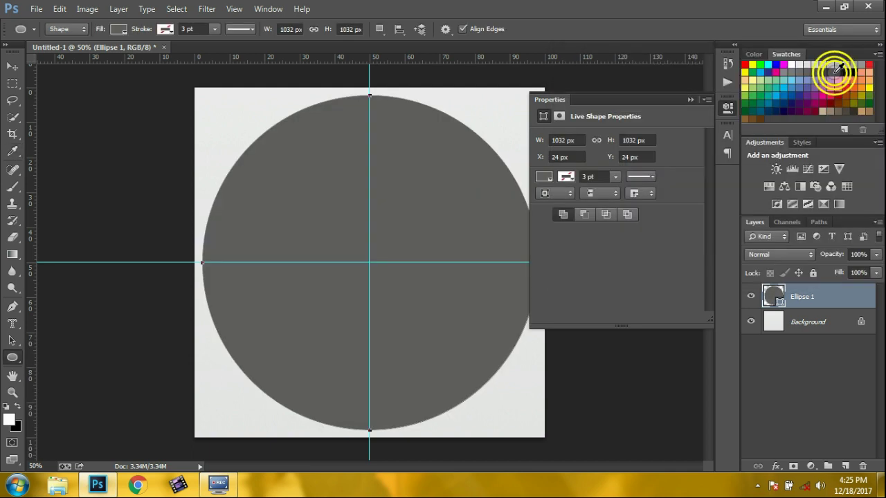
- Duplicate Ellipse 1 and subtract a smaller concentric circle from the copy to make a ring
{"action": "right_click", "coordinate": [797, 296]}
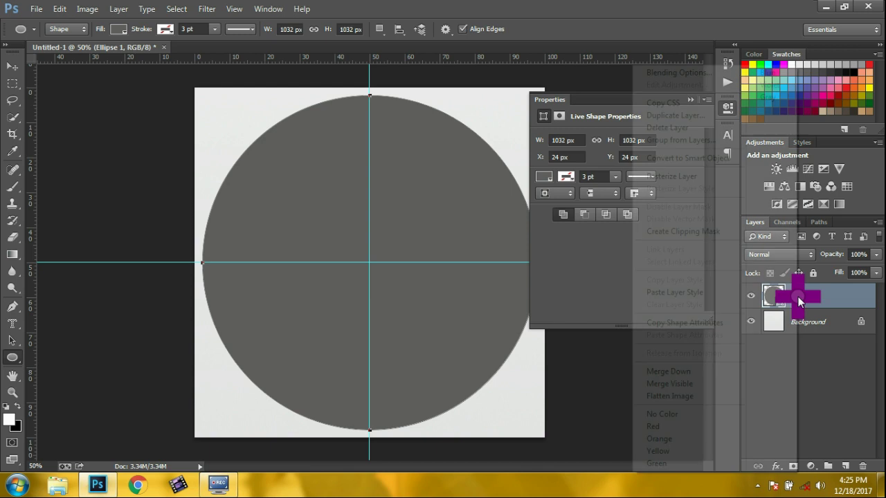
{"action": "left_click", "coordinate": [674, 115]}
{"action": "left_click", "coordinate": [556, 146]}
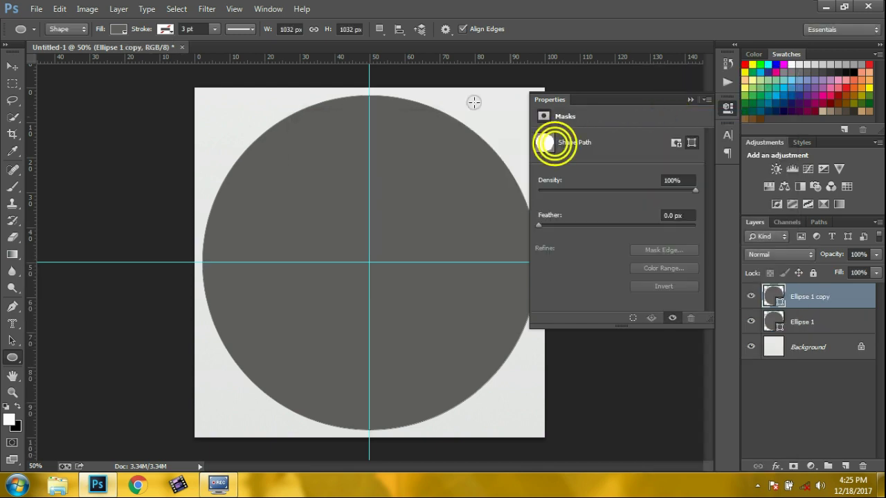
{"action": "left_click", "coordinate": [382, 30]}
{"action": "left_click", "coordinate": [405, 69]}
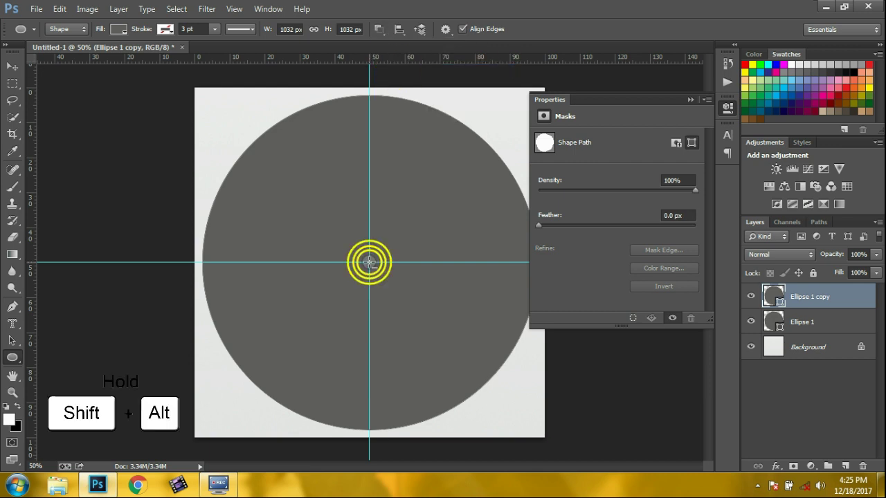
{"action": "left_click_drag", "start_coordinate": [376, 270], "coordinate": [511, 425]}
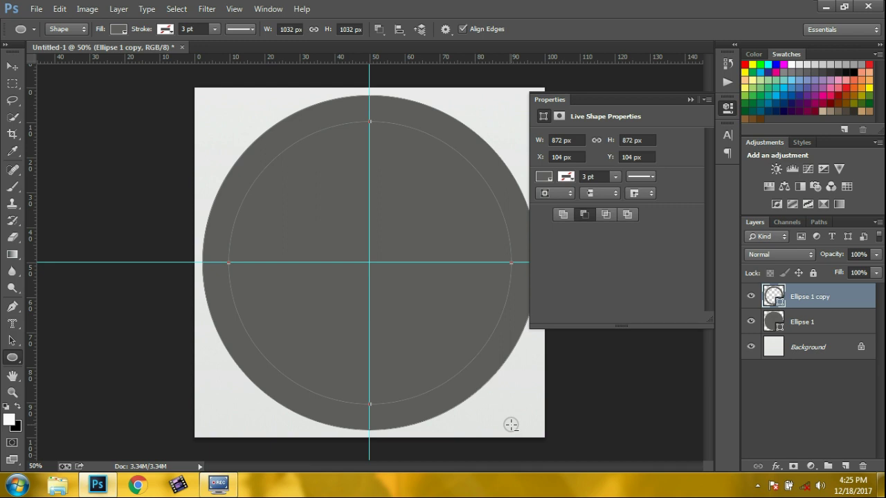
- Recolour the Ellipse 1 copy ring light grey #adaaaa
{"action": "double_click", "coordinate": [769, 298]}
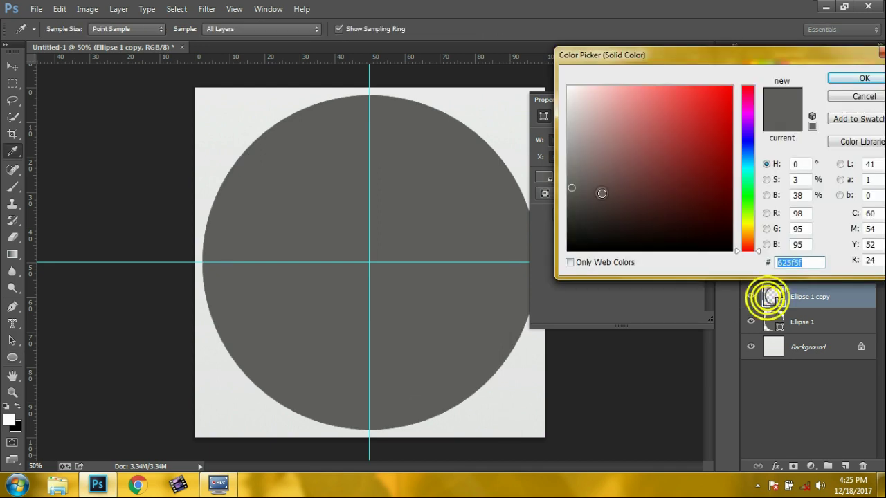
{"action": "left_click", "coordinate": [570, 155]}
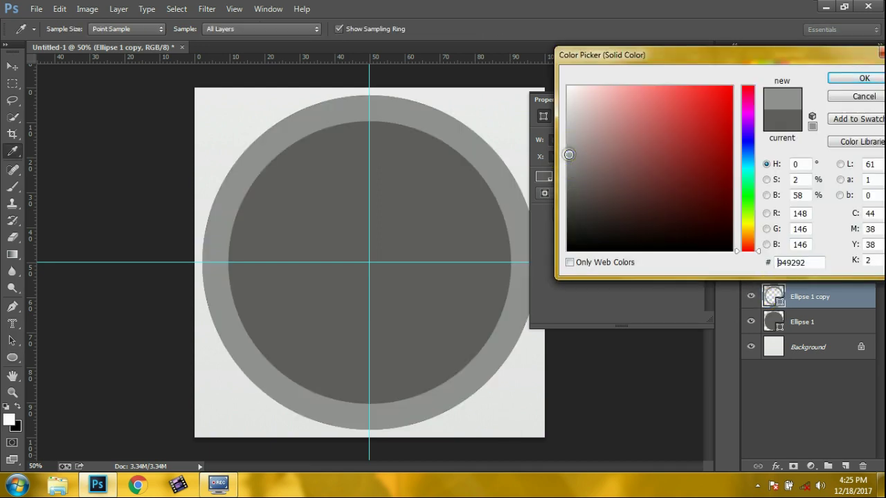
{"action": "left_click_drag", "start_coordinate": [569, 151], "coordinate": [569, 139]}
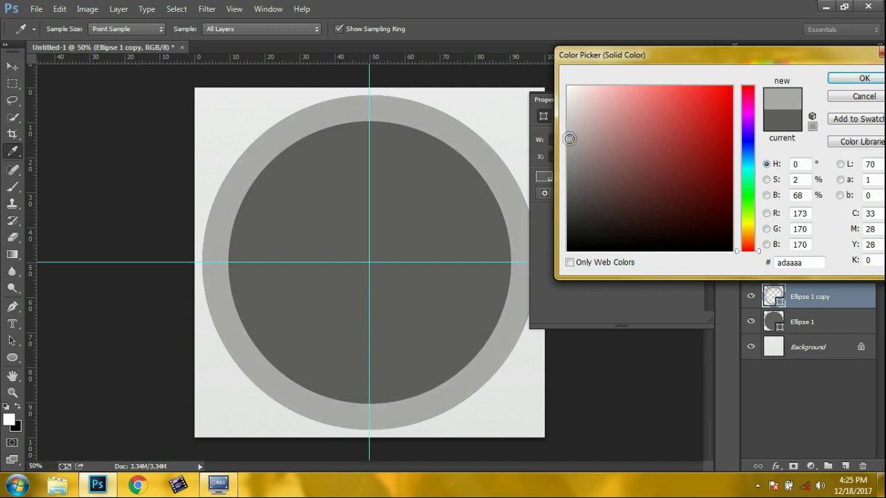
{"action": "left_click", "coordinate": [856, 79]}
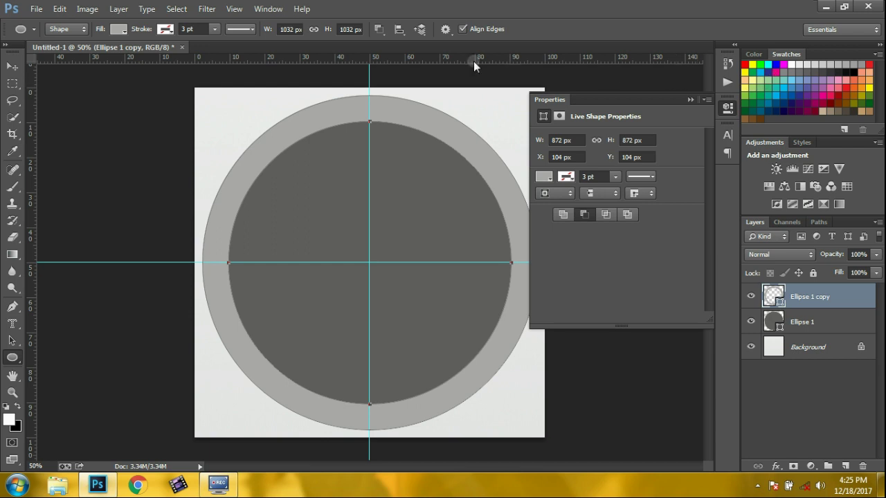
- Draw a 716 px centred inner circle, Ellipse 2, as its own layer
{"action": "left_click", "coordinate": [375, 31]}
{"action": "left_click", "coordinate": [384, 38]}
{"action": "left_click_drag", "start_coordinate": [369, 262], "coordinate": [486, 394]}
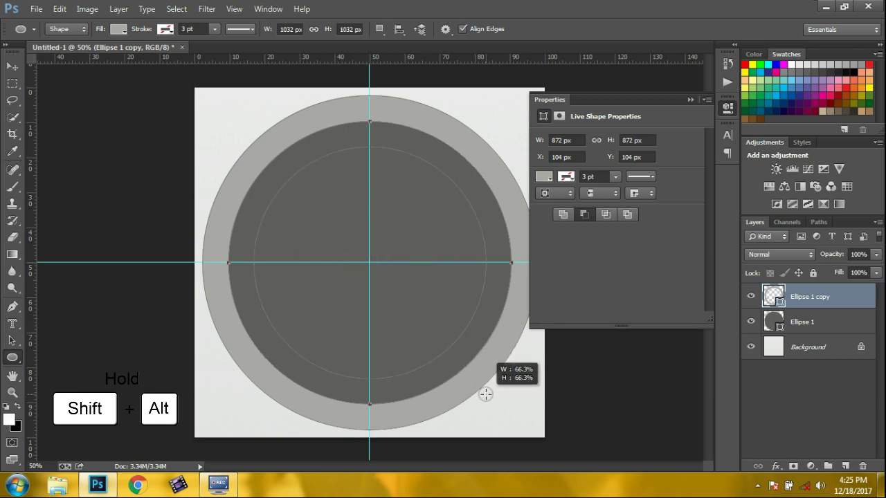
{"action": "left_click_drag", "start_coordinate": [486, 393], "coordinate": [485, 394]}
{"action": "left_click", "coordinate": [801, 297]}
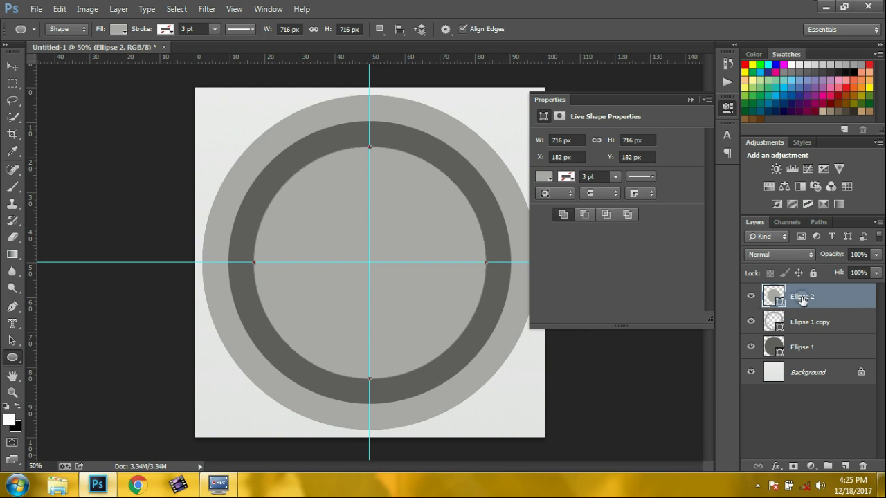
{"action": "left_click", "coordinate": [690, 99]}
{"action": "left_click", "coordinate": [798, 325]}
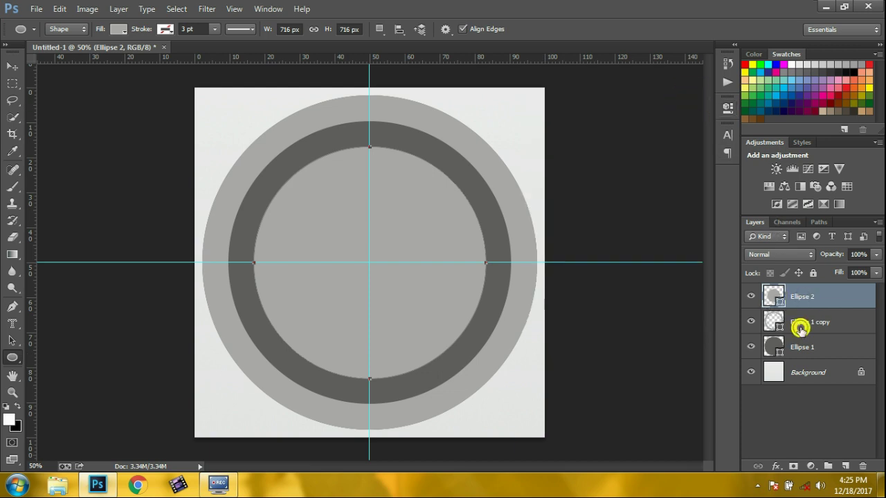
- Enable Inner Shadow, Gradient Overlay and Drop Shadow on the ring, with a white Normal inner shadow at full opacity
{"action": "right_click", "coordinate": [799, 322]}
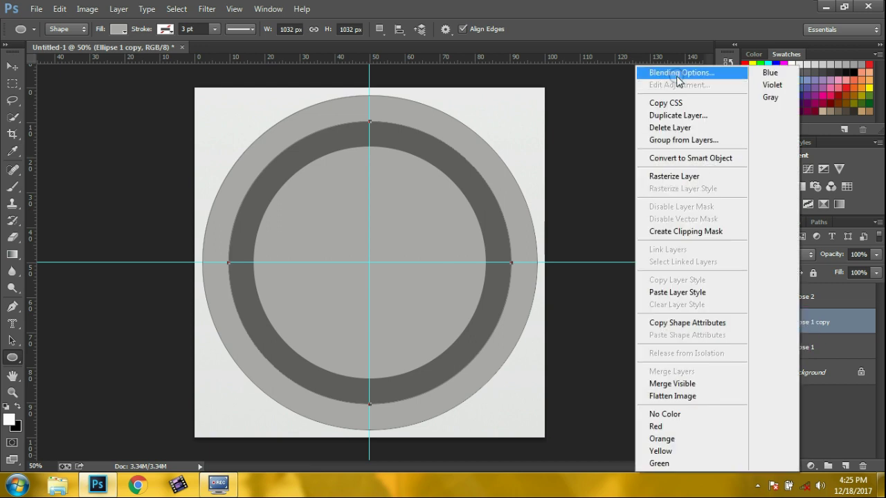
{"action": "left_click", "coordinate": [678, 73]}
{"action": "left_click", "coordinate": [490, 163]}
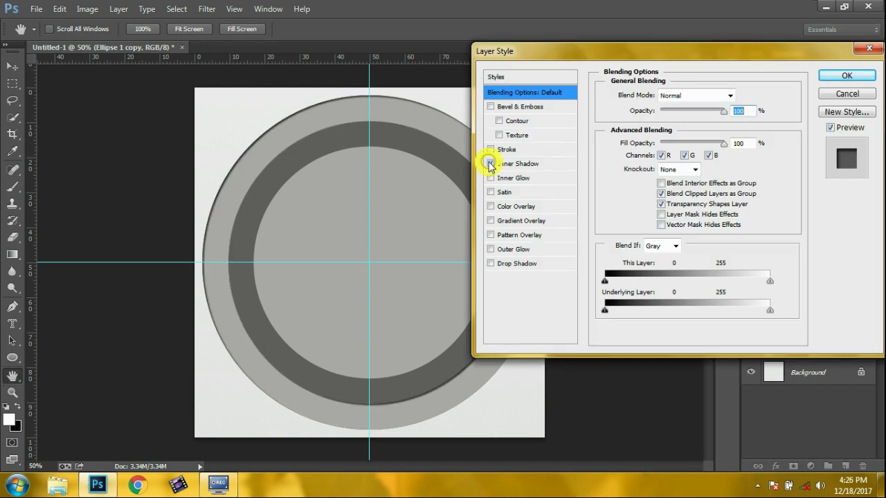
{"action": "left_click", "coordinate": [490, 220]}
{"action": "left_click", "coordinate": [491, 263]}
{"action": "left_click", "coordinate": [522, 164]}
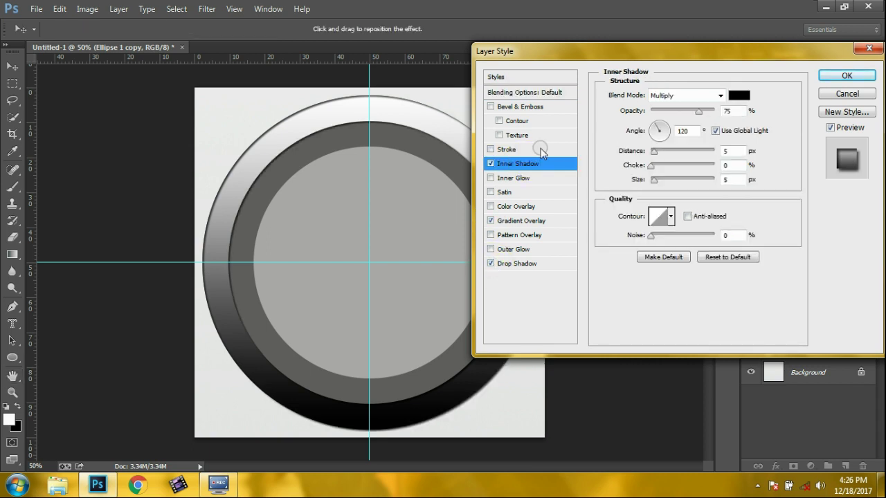
{"action": "left_click", "coordinate": [663, 97]}
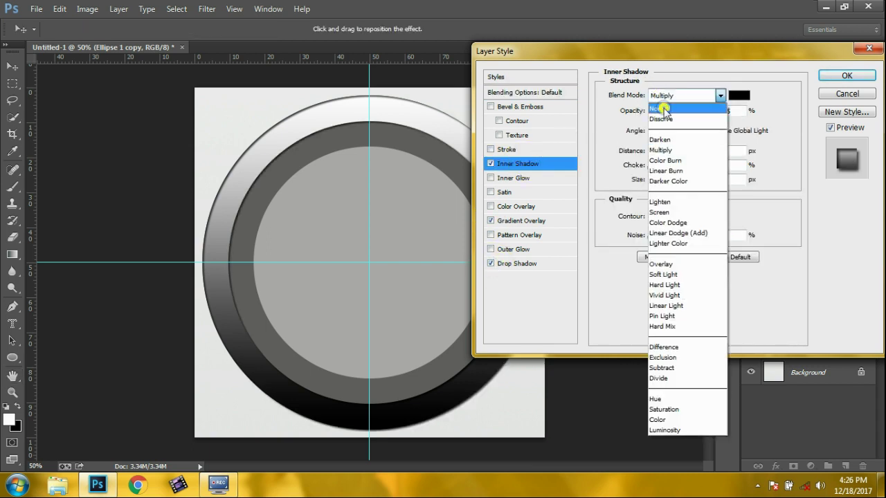
{"action": "left_click", "coordinate": [663, 108]}
{"action": "left_click_drag", "start_coordinate": [701, 113], "coordinate": [729, 105]}
{"action": "left_click", "coordinate": [736, 98]}
{"action": "left_click_drag", "start_coordinate": [587, 90], "coordinate": [568, 87]}
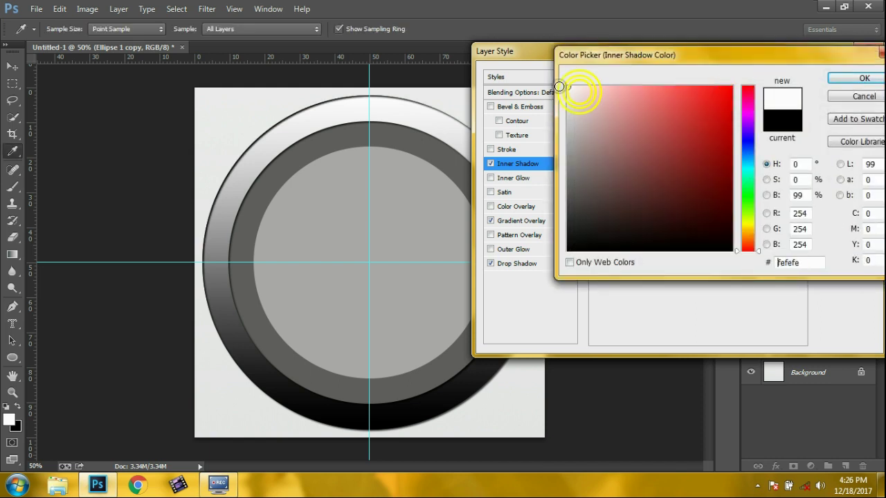
{"action": "left_click", "coordinate": [865, 78]}
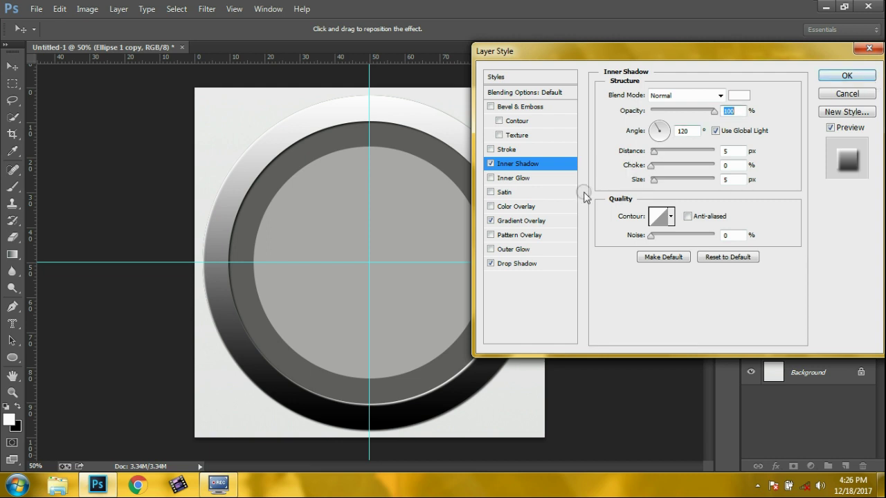
- Set the Gradient Overlay's starting colour stop to light grey d1cdcd
{"action": "left_click", "coordinate": [546, 221]}
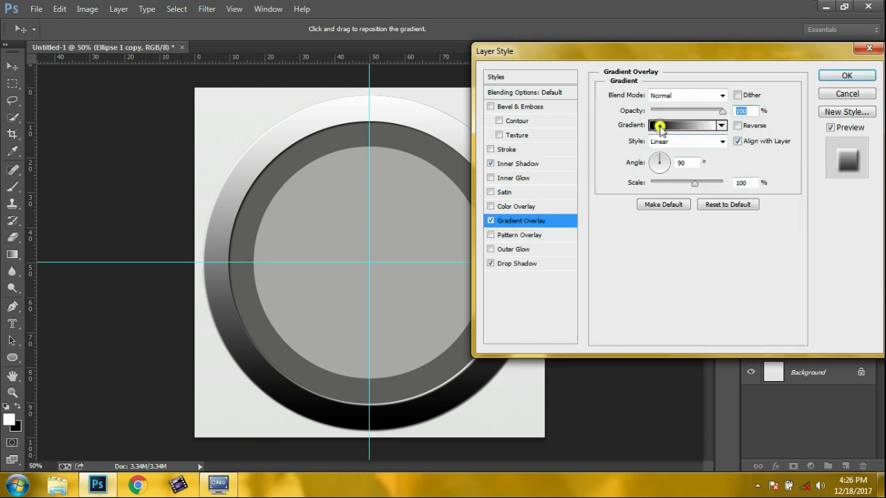
{"action": "left_click", "coordinate": [661, 124]}
{"action": "left_click", "coordinate": [504, 281]}
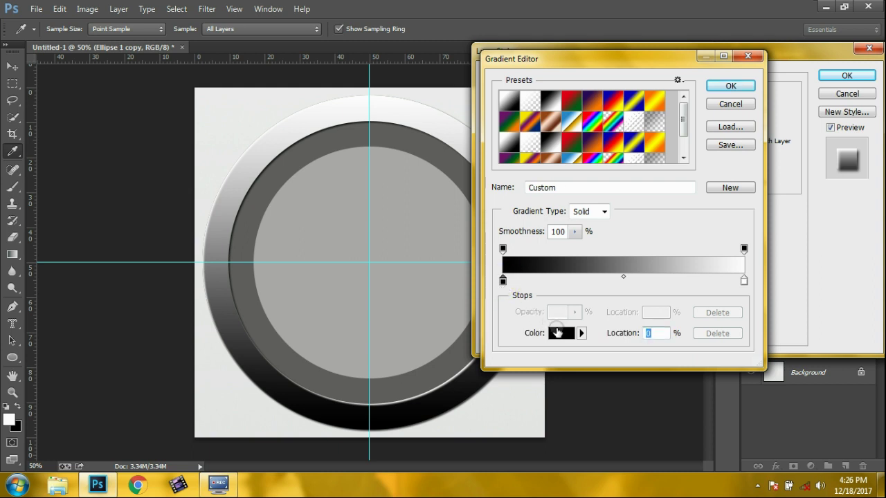
{"action": "left_click", "coordinate": [561, 333]}
{"action": "left_click", "coordinate": [570, 114]}
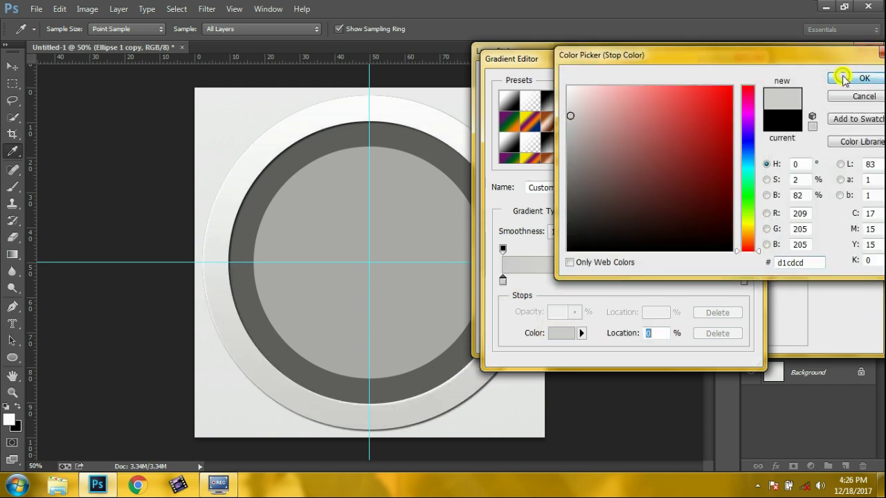
{"action": "left_click", "coordinate": [846, 78]}
- Set the gradient's ending stop to d5d3d3 and apply the ring's layer style
{"action": "left_click", "coordinate": [744, 283]}
{"action": "left_click", "coordinate": [561, 333]}
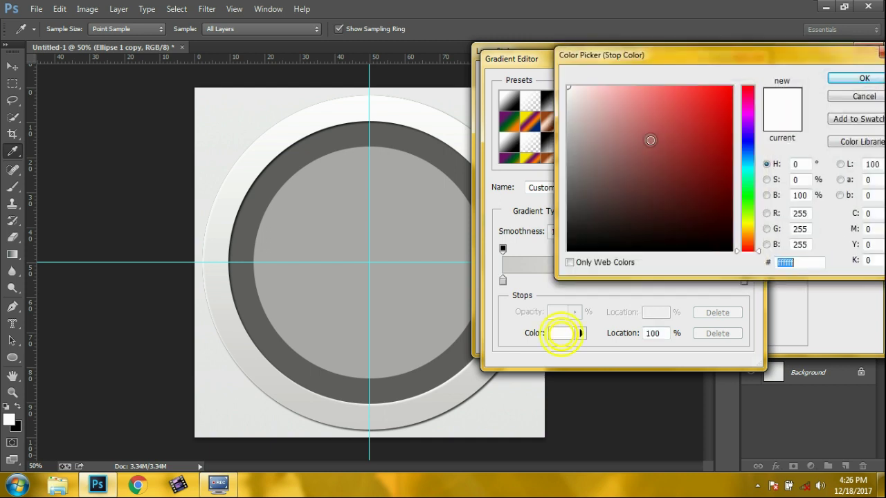
{"action": "left_click", "coordinate": [568, 122]}
{"action": "left_click", "coordinate": [566, 121]}
{"action": "left_click", "coordinate": [568, 113]}
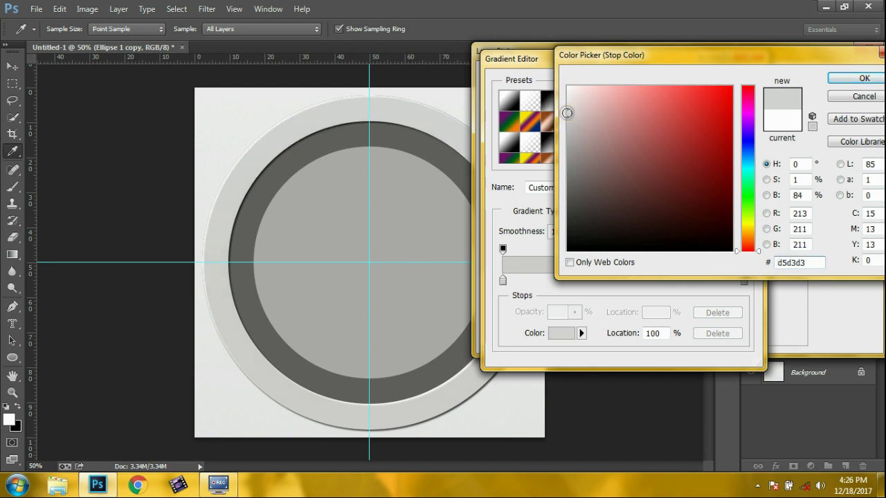
{"action": "left_click", "coordinate": [848, 78]}
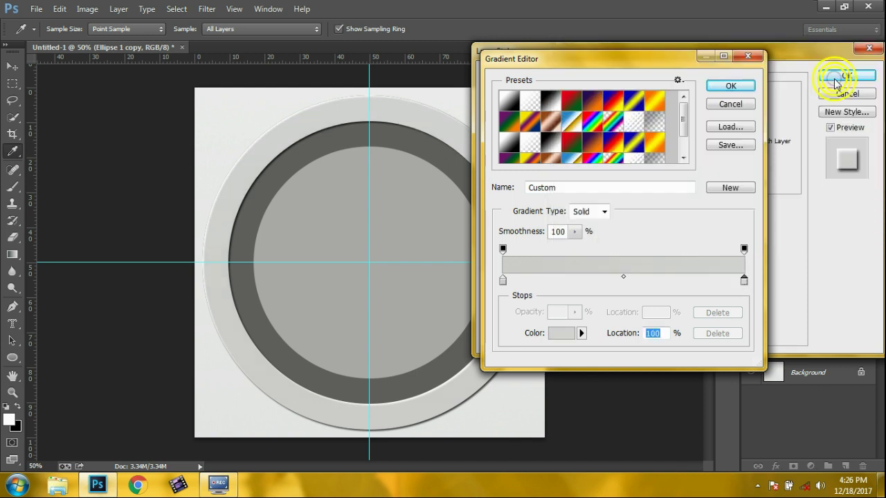
{"action": "left_click", "coordinate": [730, 85]}
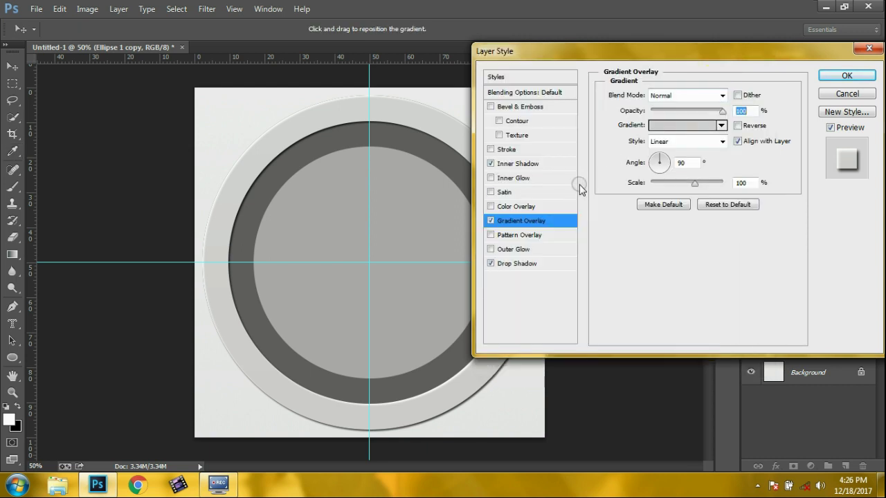
{"action": "left_click", "coordinate": [512, 267]}
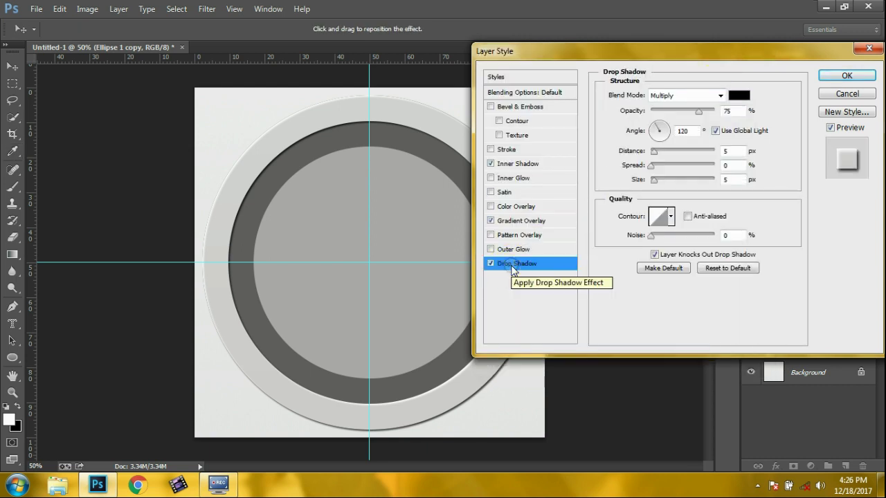
{"action": "left_click", "coordinate": [845, 75]}
- Copy the Ellipse 1 copy layer style and paste it onto Ellipse 2
{"action": "right_click", "coordinate": [796, 326]}
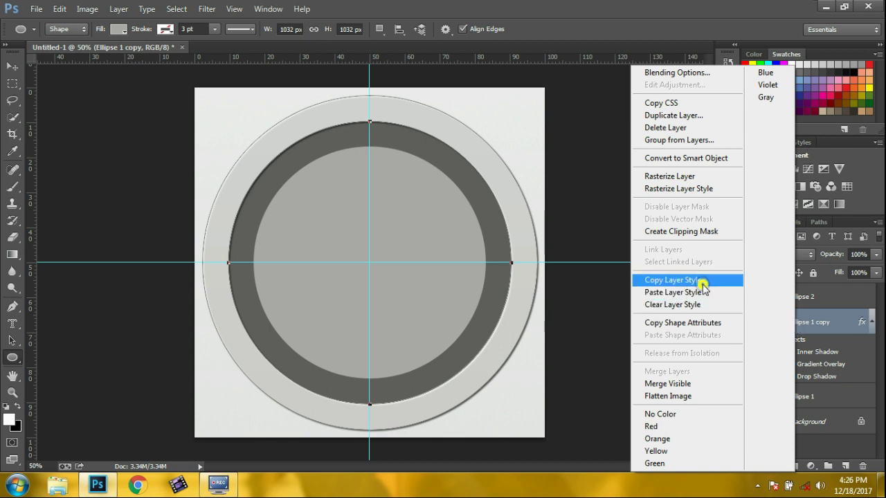
{"action": "left_click", "coordinate": [699, 280]}
{"action": "left_click", "coordinate": [797, 297]}
{"action": "right_click", "coordinate": [797, 296]}
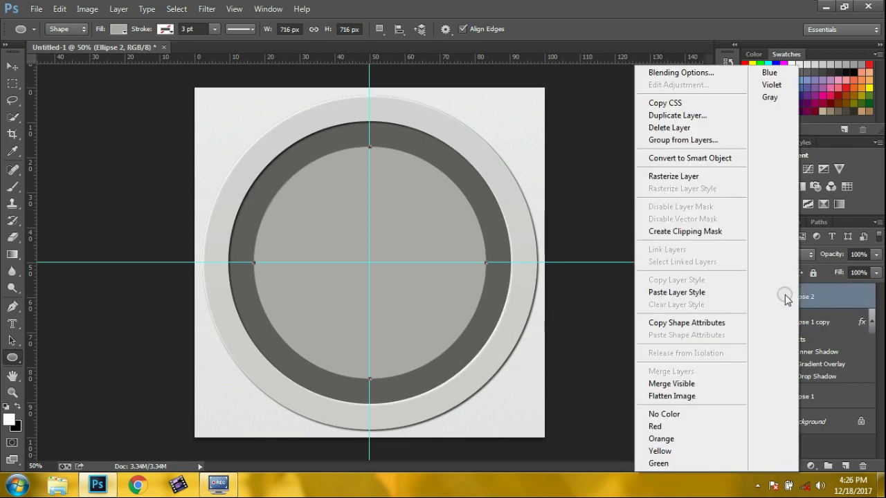
{"action": "left_click", "coordinate": [721, 296]}
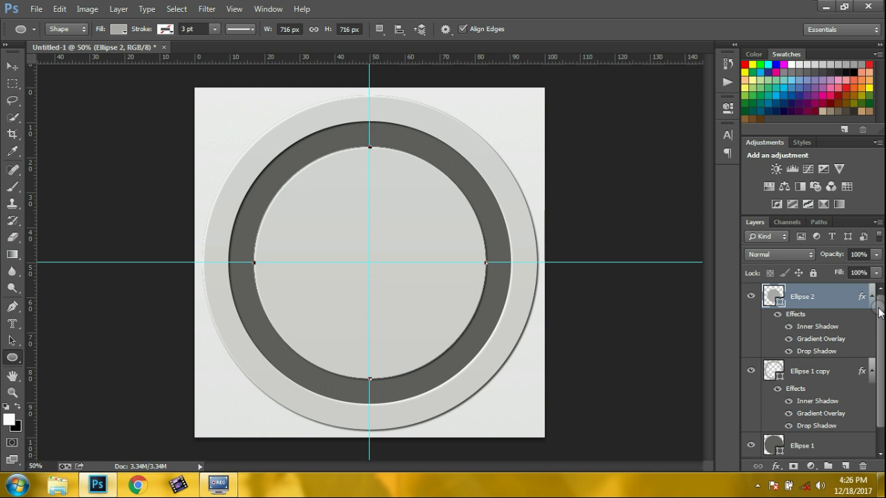
{"action": "left_click_drag", "start_coordinate": [871, 303], "coordinate": [871, 328]}
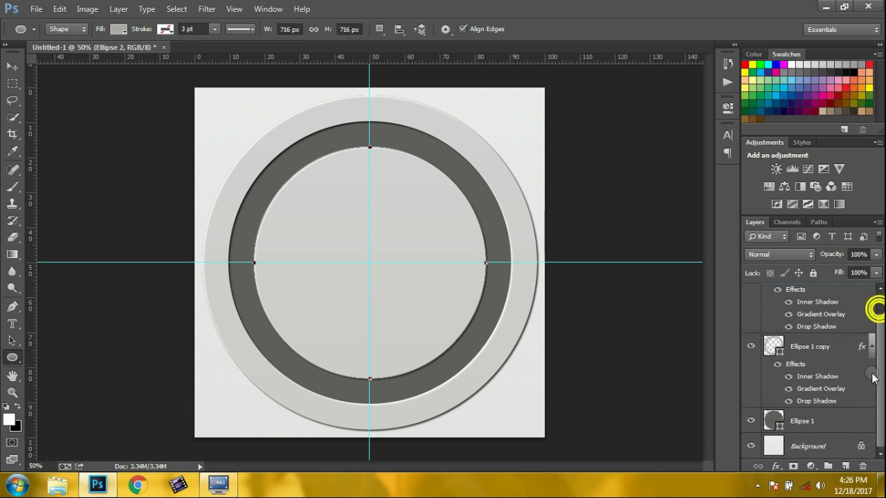
- Change Ellipse 1's fill from dark grey to yellow #ffc600
{"action": "double_click", "coordinate": [770, 427]}
{"action": "left_click_drag", "start_coordinate": [714, 101], "coordinate": [733, 86]}
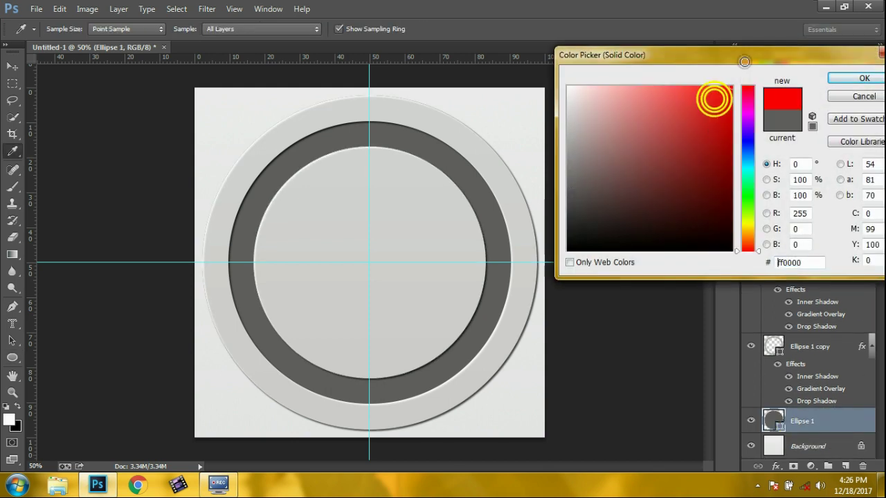
{"action": "left_click_drag", "start_coordinate": [746, 122], "coordinate": [746, 234]}
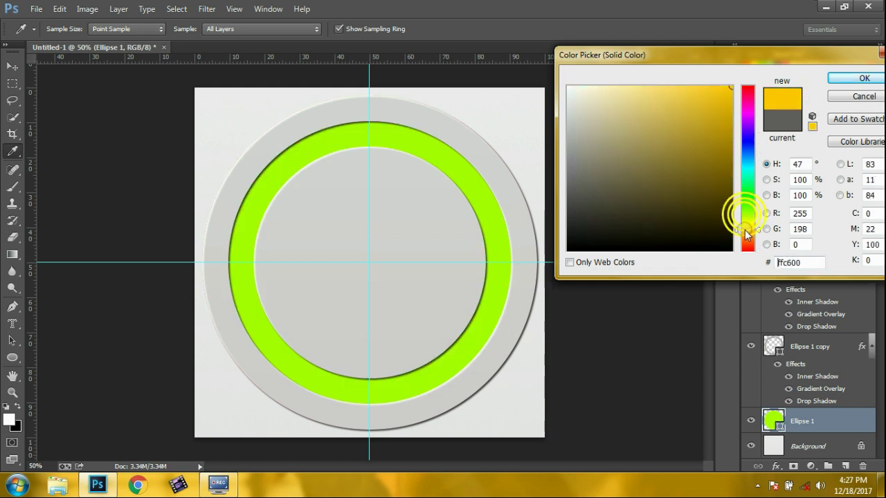
{"action": "left_click", "coordinate": [839, 80]}
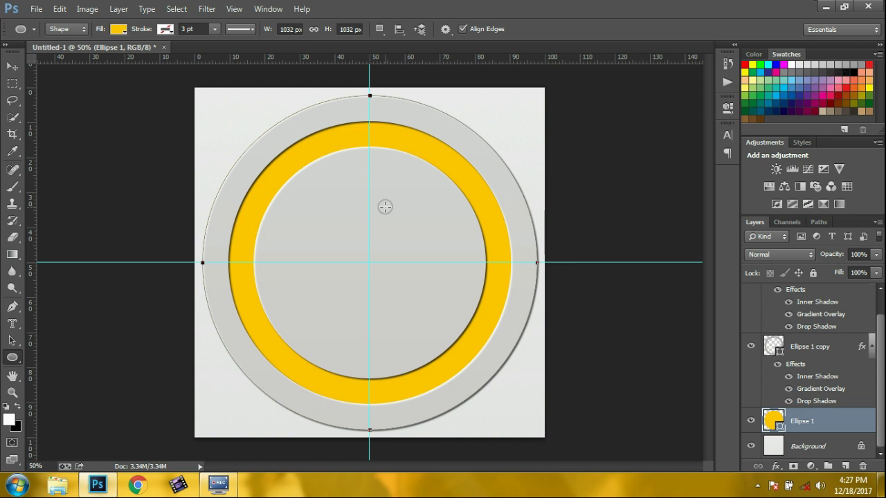
- Type 'VFC' with the Horizontal Type Mask tool and enlarge it to 348 pt
{"action": "key", "text": "t"}
{"action": "left_click", "coordinate": [264, 196]}
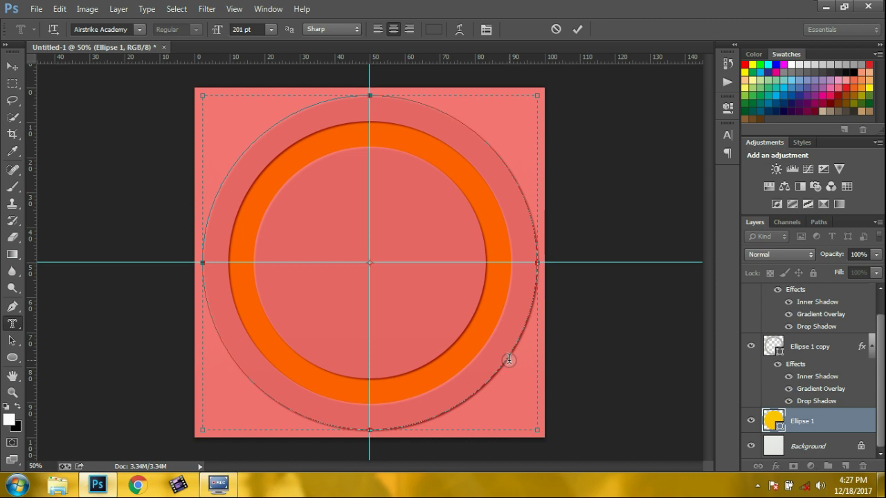
{"action": "type", "text": "VFC"}
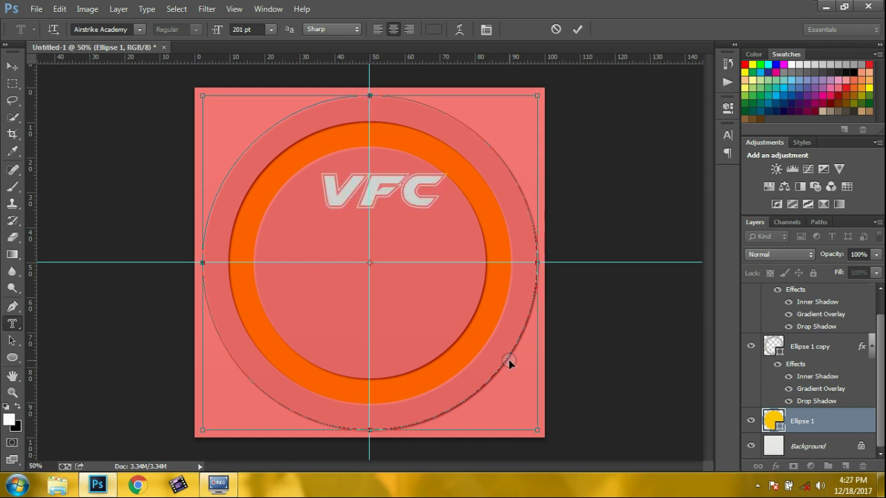
{"action": "key", "text": "ctrl+a"}
{"action": "left_click", "coordinate": [239, 30]}
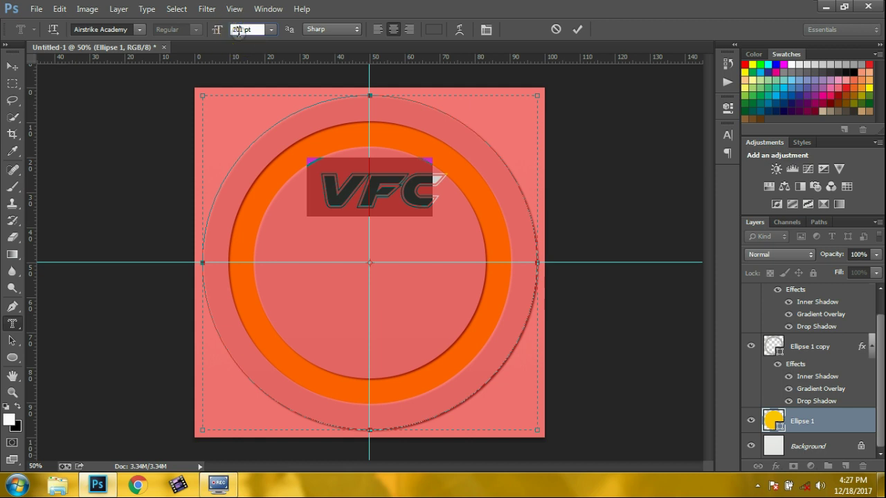
{"action": "scroll", "coordinate": [239, 29], "scroll_direction": "up", "scroll_amount": 10}
{"action": "scroll", "coordinate": [239, 30], "scroll_direction": "up", "scroll_amount": 15}
{"action": "scroll", "coordinate": [239, 30], "scroll_direction": "up", "scroll_amount": 20}
{"action": "scroll", "coordinate": [239, 30], "scroll_direction": "up", "scroll_amount": 12}
{"action": "scroll", "coordinate": [239, 30], "scroll_direction": "up", "scroll_amount": 12}
{"action": "scroll", "coordinate": [239, 30], "scroll_direction": "up", "scroll_amount": 12}
{"action": "scroll", "coordinate": [238, 30], "scroll_direction": "up", "scroll_amount": 14}
{"action": "scroll", "coordinate": [239, 32], "scroll_direction": "up", "scroll_amount": 6}
{"action": "scroll", "coordinate": [239, 32], "scroll_direction": "up", "scroll_amount": 8}
{"action": "scroll", "coordinate": [239, 32], "scroll_direction": "up", "scroll_amount": 5}
{"action": "scroll", "coordinate": [239, 32], "scroll_direction": "up", "scroll_amount": 8}
{"action": "scroll", "coordinate": [239, 32], "scroll_direction": "up", "scroll_amount": 7}
{"action": "scroll", "coordinate": [239, 32], "scroll_direction": "up", "scroll_amount": 7}
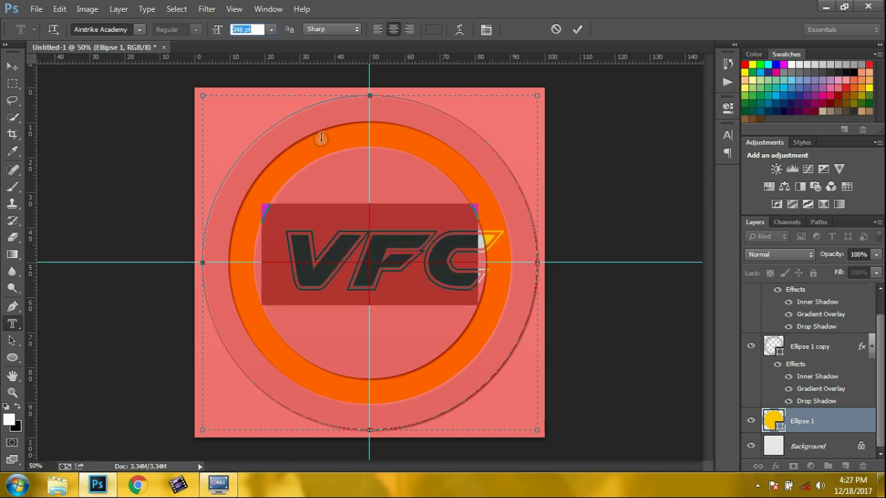
- Centre the VFC letters on the disc and mask them out of Ellipse 2 to reveal yellow
{"action": "left_click_drag", "start_coordinate": [342, 79], "coordinate": [324, 89]}
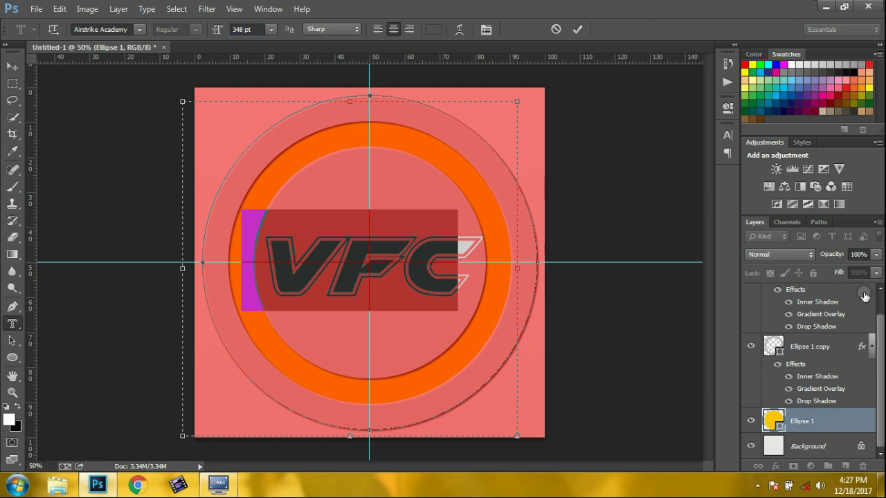
{"action": "scroll", "coordinate": [874, 297], "scroll_direction": "up", "scroll_amount": 1}
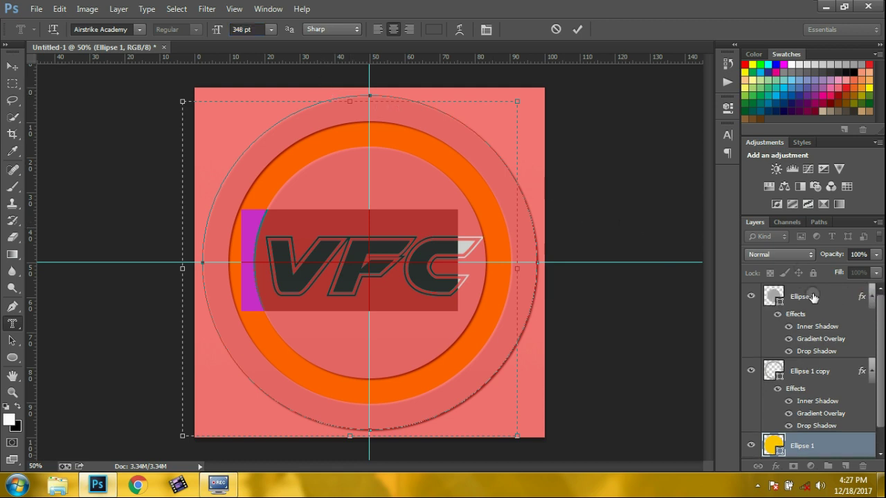
{"action": "left_click", "coordinate": [814, 296]}
{"action": "left_click", "coordinate": [813, 296]}
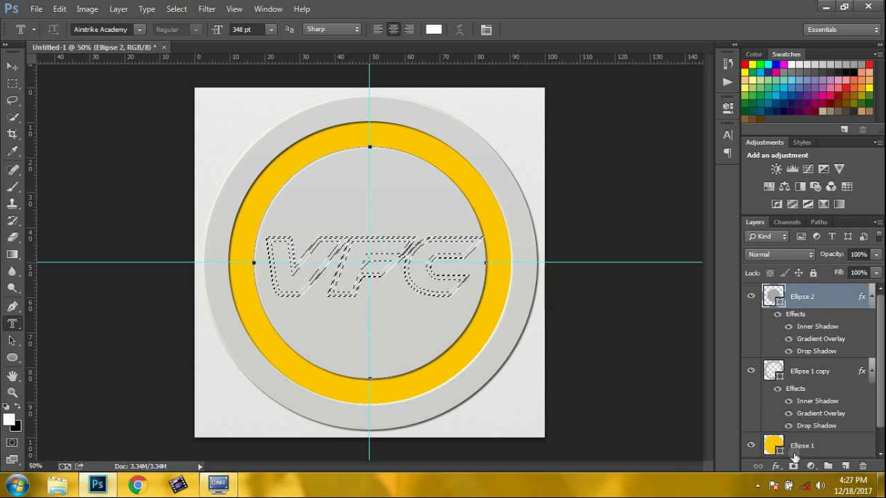
{"action": "left_click", "coordinate": [792, 466], "text": "alt"}
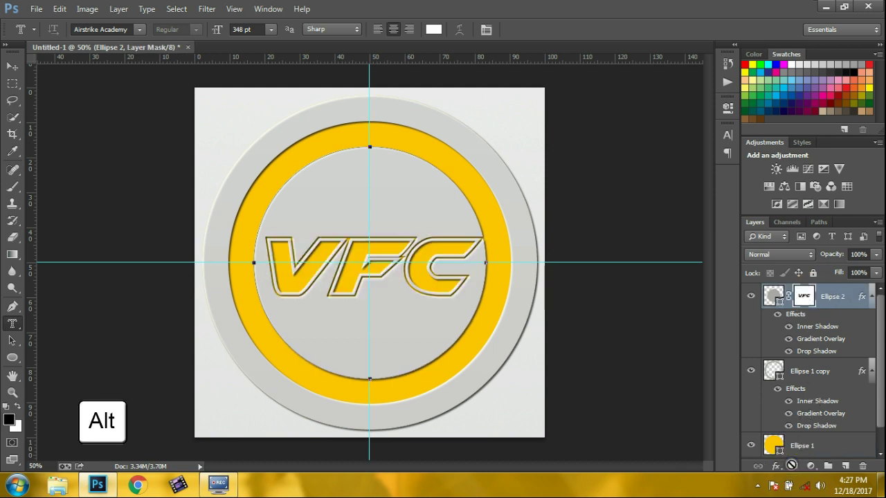
{"action": "scroll", "coordinate": [870, 352], "scroll_direction": "down", "scroll_amount": 1}
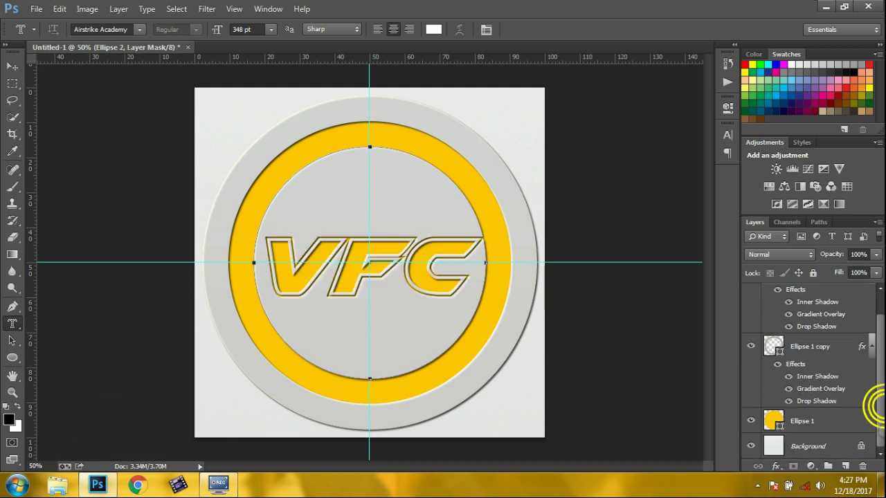
{"action": "left_click", "coordinate": [853, 426]}
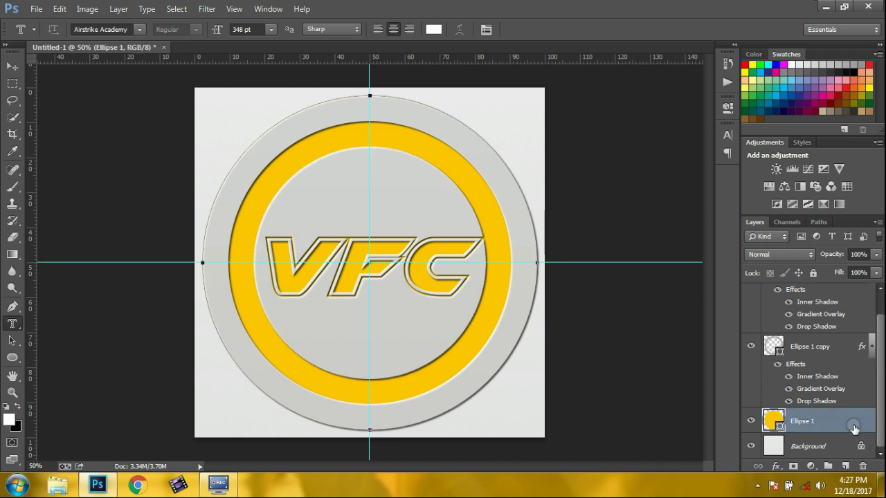
- Paint white highlight strokes over the yellow ring on a new Layer 1
{"action": "left_click", "coordinate": [846, 466]}
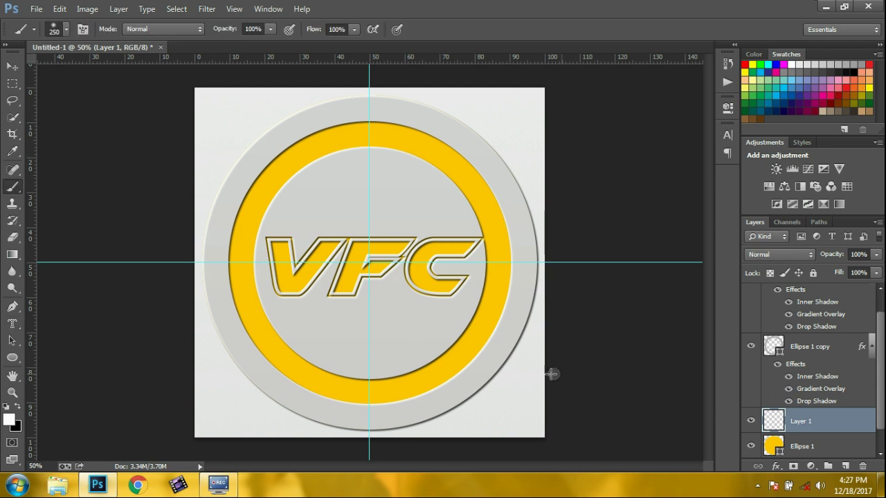
{"action": "left_click", "coordinate": [455, 338]}
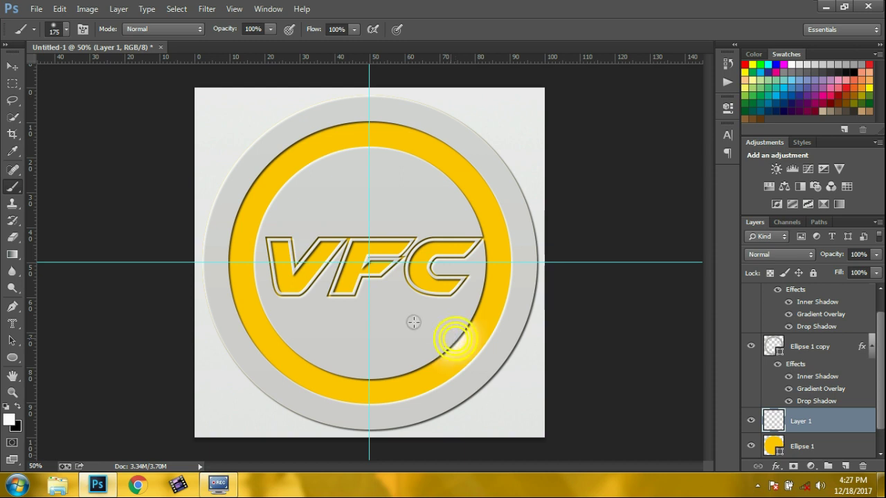
{"action": "left_click_drag", "start_coordinate": [400, 297], "coordinate": [444, 318]}
{"action": "left_click_drag", "start_coordinate": [479, 346], "coordinate": [500, 273]}
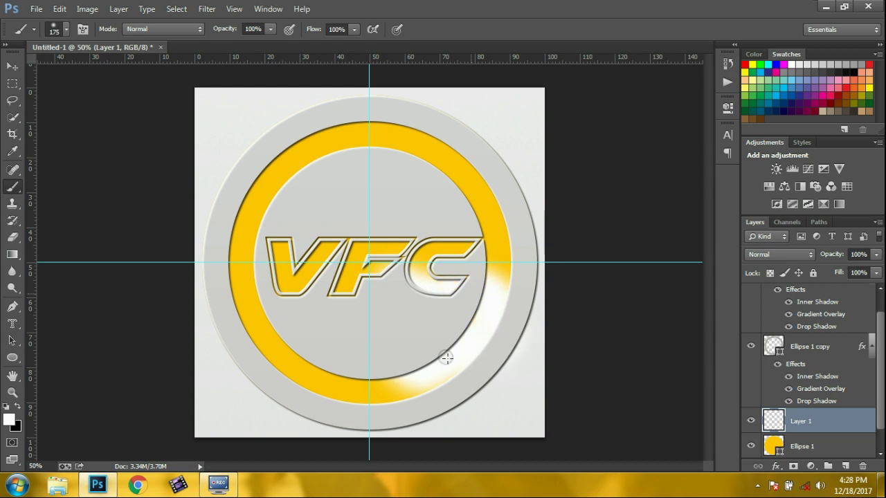
{"action": "left_click_drag", "start_coordinate": [444, 399], "coordinate": [481, 392]}
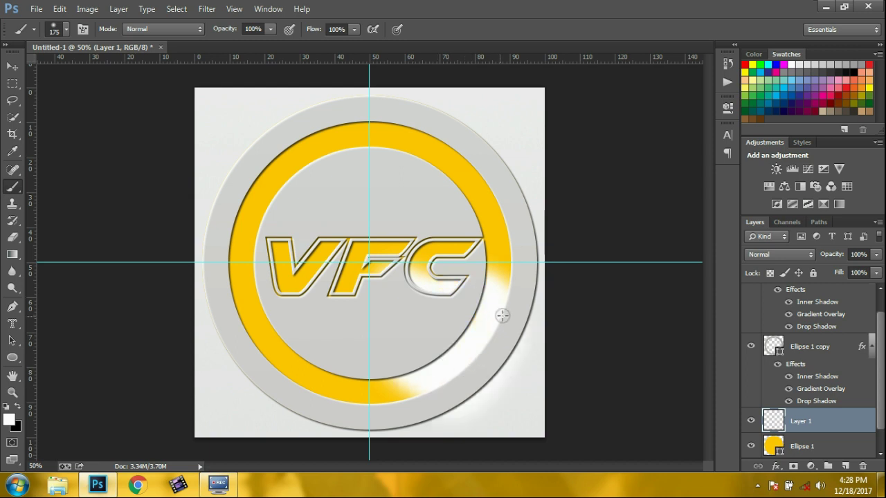
- Set Layer 1 to Overlay blend mode at about 61% opacity
{"action": "left_click", "coordinate": [775, 254]}
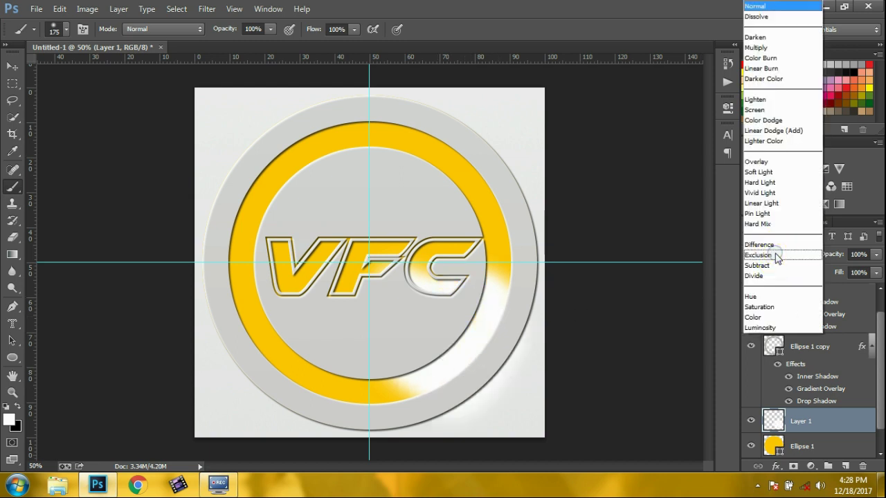
{"action": "left_click", "coordinate": [777, 166]}
{"action": "left_click", "coordinate": [876, 254]}
{"action": "left_click_drag", "start_coordinate": [846, 267], "coordinate": [850, 268]}
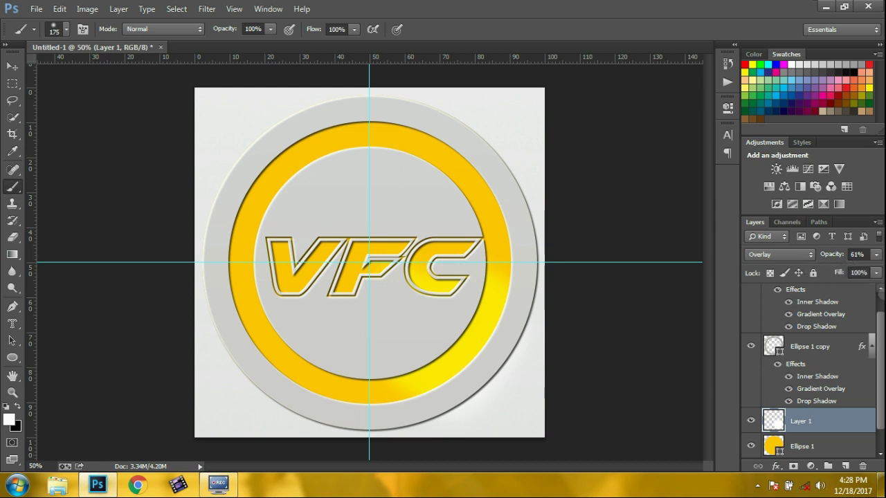
{"action": "scroll", "coordinate": [879, 294], "scroll_direction": "up", "scroll_amount": 1}
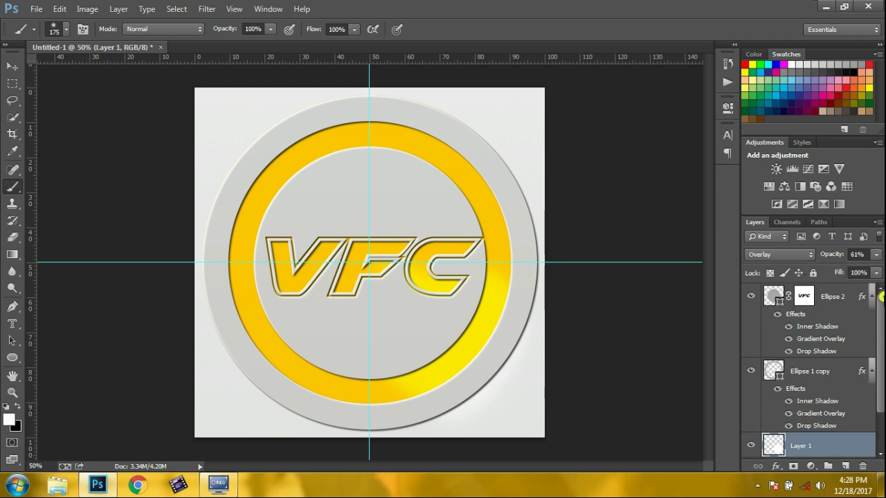
- On a new Layer 2 above Ellipse 2, select the upper half of the badge circle
{"action": "left_click", "coordinate": [843, 299]}
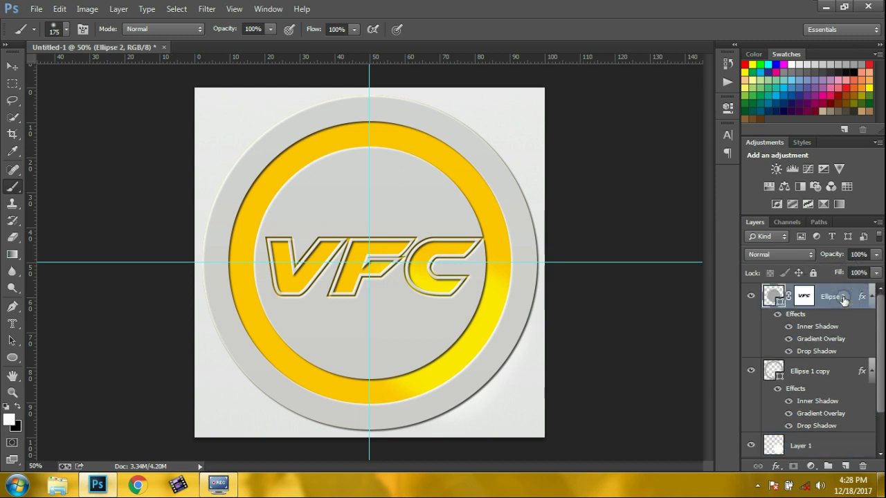
{"action": "left_click", "coordinate": [844, 468]}
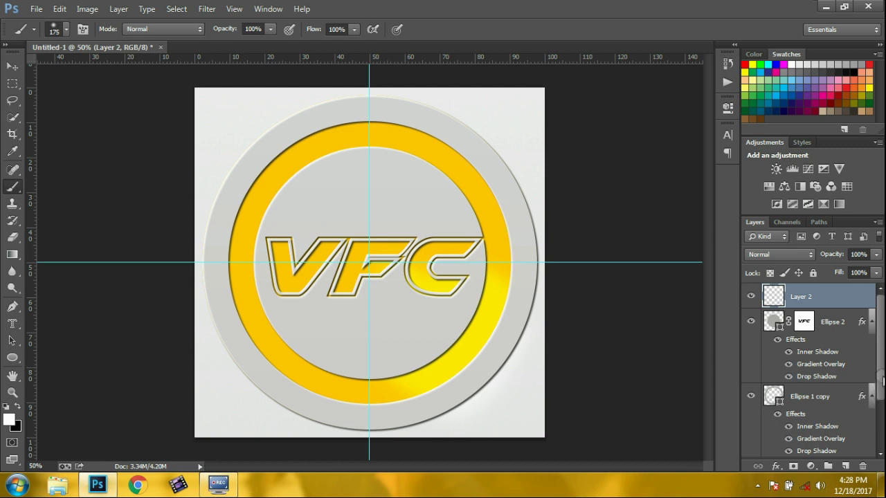
{"action": "left_click_drag", "start_coordinate": [882, 379], "coordinate": [881, 442]}
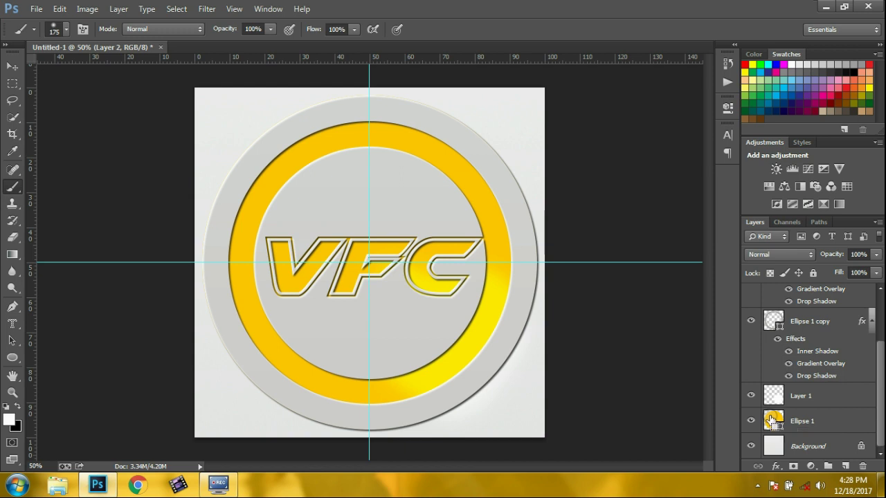
{"action": "left_click", "coordinate": [773, 420], "text": "ctrl"}
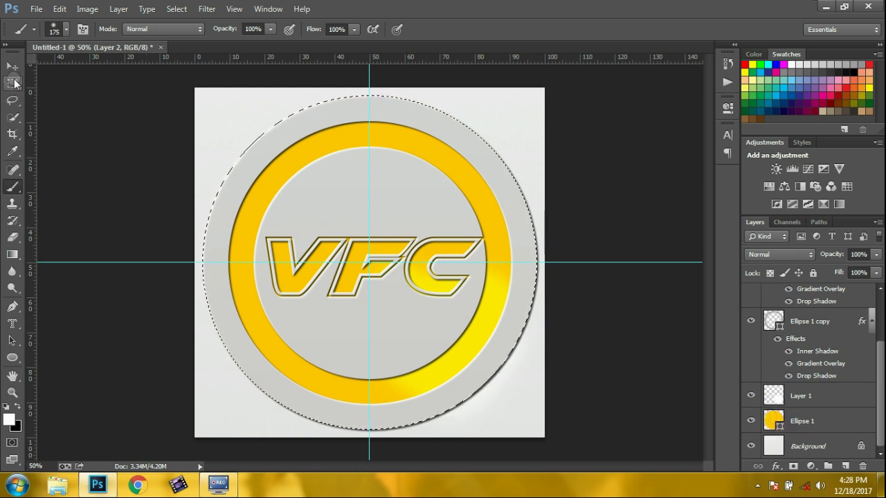
{"action": "left_click", "coordinate": [14, 83]}
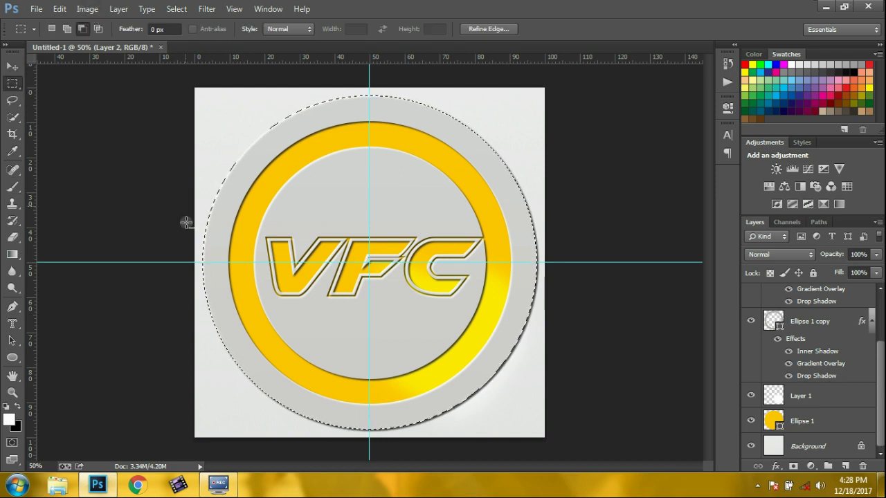
{"action": "left_click_drag", "start_coordinate": [188, 439], "coordinate": [547, 265]}
- Paint the half-circle selection solid white with a 300 px brush
{"action": "key", "text": "b"}
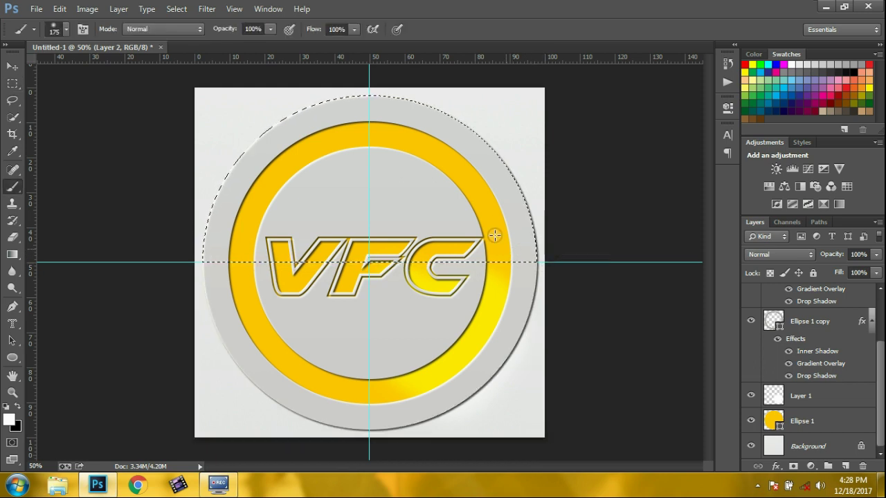
{"action": "key", "text": "bracketright"}
{"action": "key", "text": "bracketright"}
{"action": "key", "text": "bracketright"}
{"action": "mouse_move", "coordinate": [387, 196]}
{"action": "left_mouse_down"}
{"action": "mouse_move", "coordinate": [231, 203]}
{"action": "mouse_move", "coordinate": [335, 185]}
{"action": "mouse_move", "coordinate": [348, 143]}
{"action": "mouse_move", "coordinate": [405, 204]}
{"action": "mouse_move", "coordinate": [397, 118]}
{"action": "mouse_move", "coordinate": [517, 257]}
{"action": "mouse_move", "coordinate": [522, 249]}
{"action": "mouse_move", "coordinate": [447, 146]}
{"action": "mouse_move", "coordinate": [494, 204]}
{"action": "mouse_move", "coordinate": [506, 251]}
{"action": "left_mouse_up"}
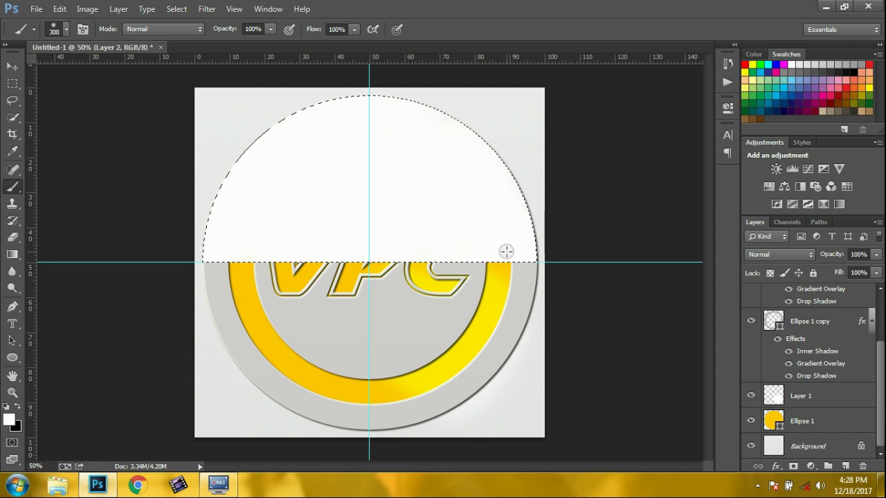
- Set Layer 2's white fill to Screen blend mode at 21% opacity
{"action": "scroll", "coordinate": [816, 325], "scroll_direction": "up", "scroll_amount": 3}
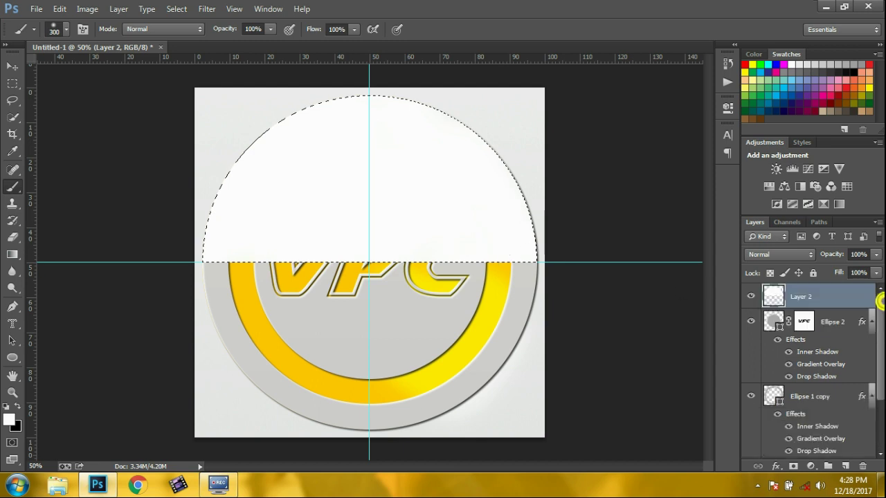
{"action": "left_click", "coordinate": [758, 255]}
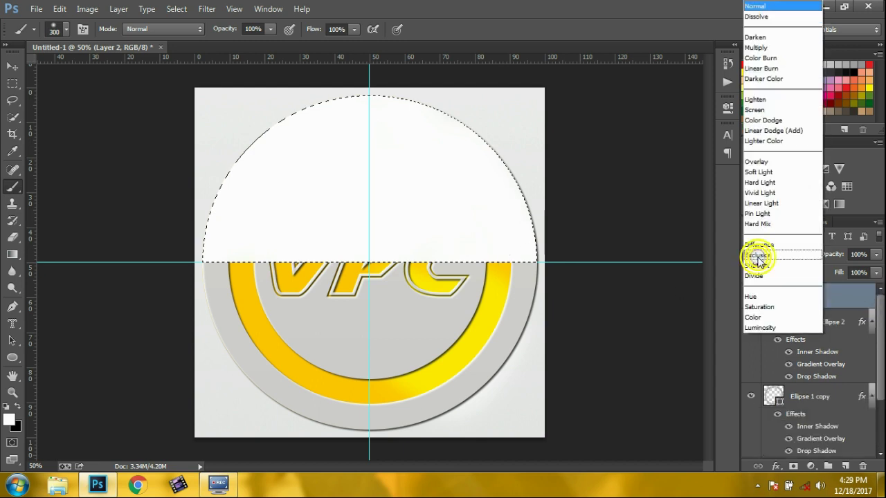
{"action": "left_click", "coordinate": [759, 113]}
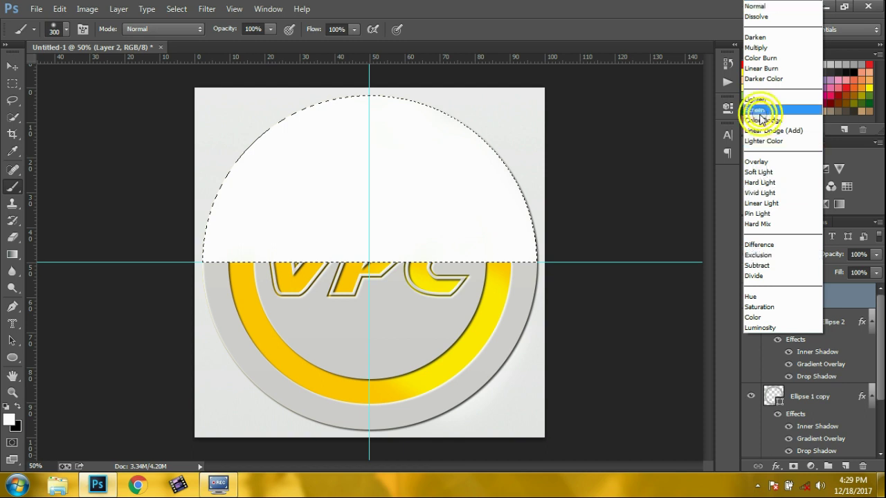
{"action": "left_click", "coordinate": [876, 254]}
{"action": "left_click_drag", "start_coordinate": [876, 268], "coordinate": [823, 271]}
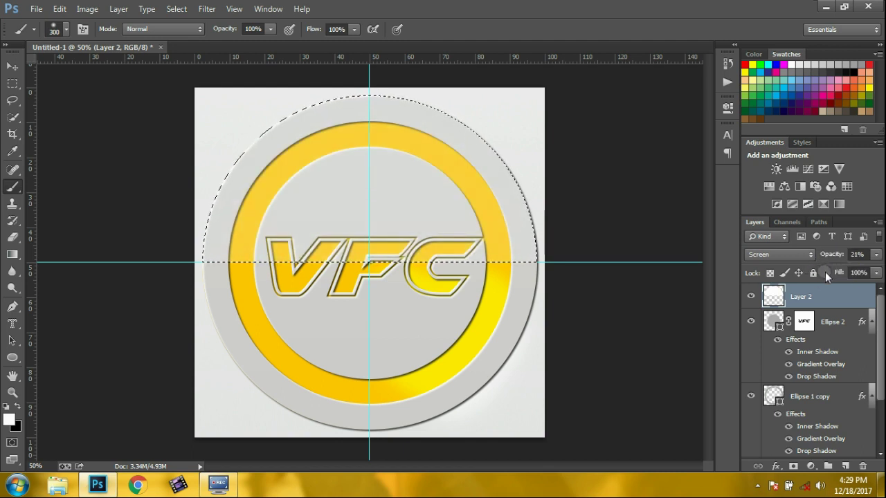
- Hide the Background layer for transparency and deselect the half-circle in New Selection mode
{"action": "left_click_drag", "start_coordinate": [880, 322], "coordinate": [881, 381]}
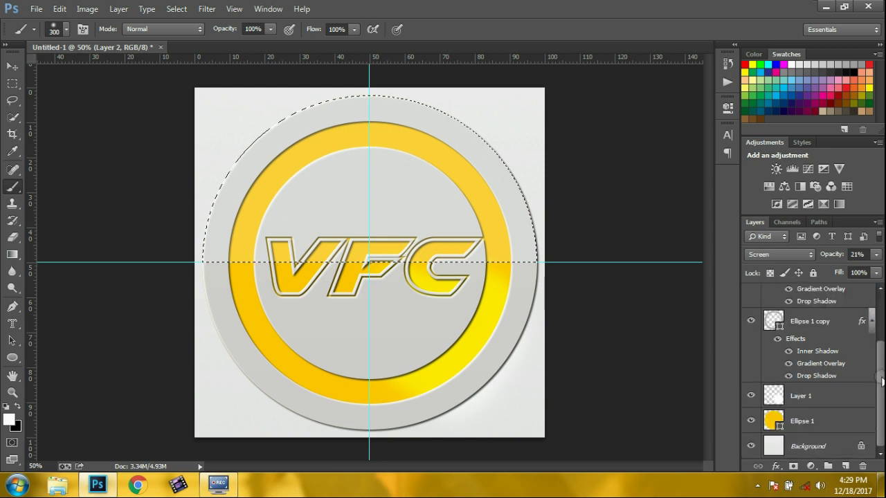
{"action": "left_click", "coordinate": [751, 446]}
{"action": "key", "text": "m"}
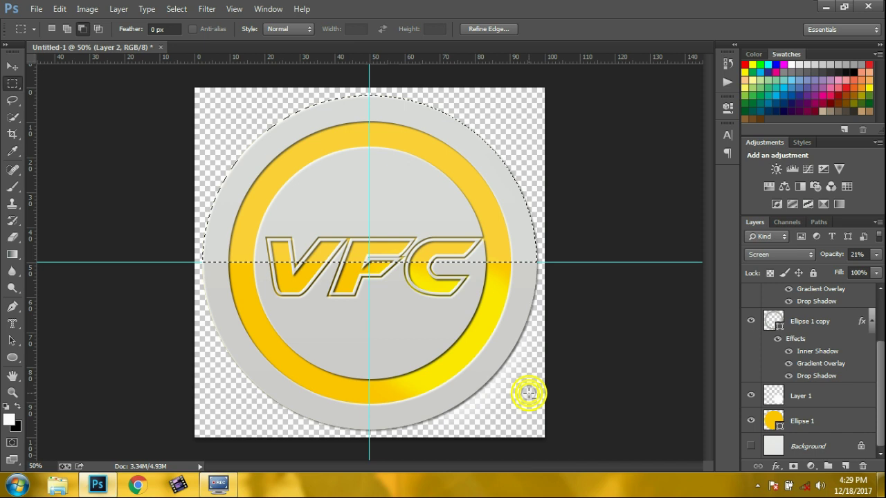
{"action": "left_click", "coordinate": [422, 328]}
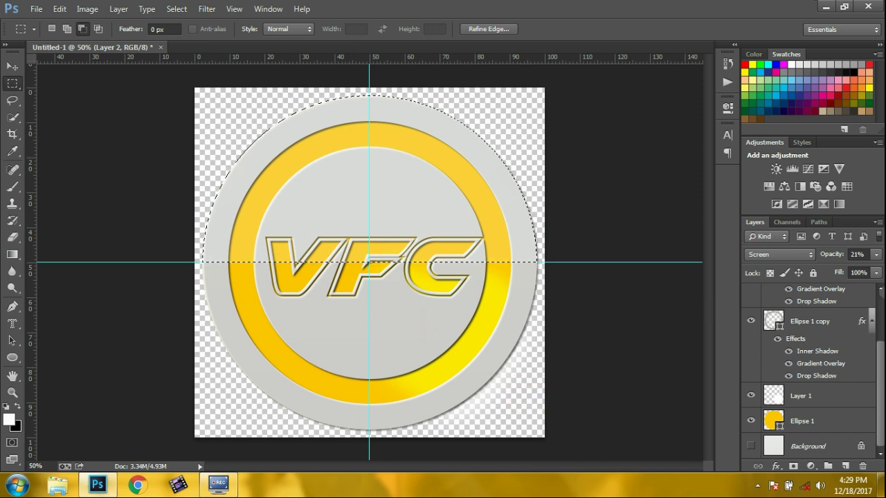
{"action": "scroll", "coordinate": [881, 299], "scroll_direction": "up", "scroll_amount": 3}
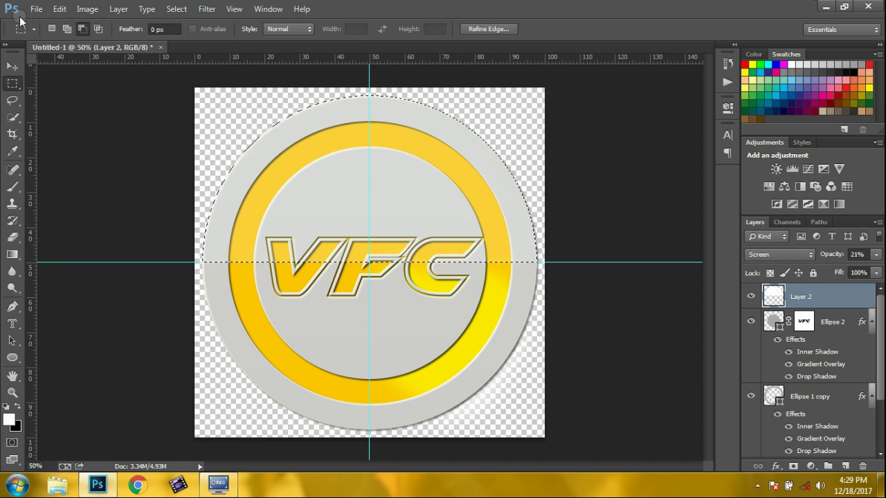
{"action": "left_click", "coordinate": [51, 29]}
{"action": "left_click", "coordinate": [299, 186]}
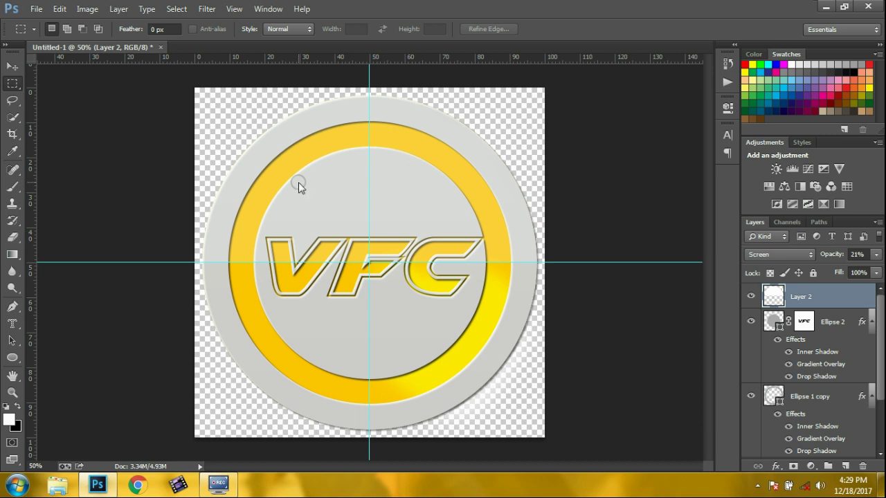
- Save the badge as PNG file 'vfc LOGO' with Smallest/Slow compression and no interlace
{"action": "key", "text": "ctrl+s"}
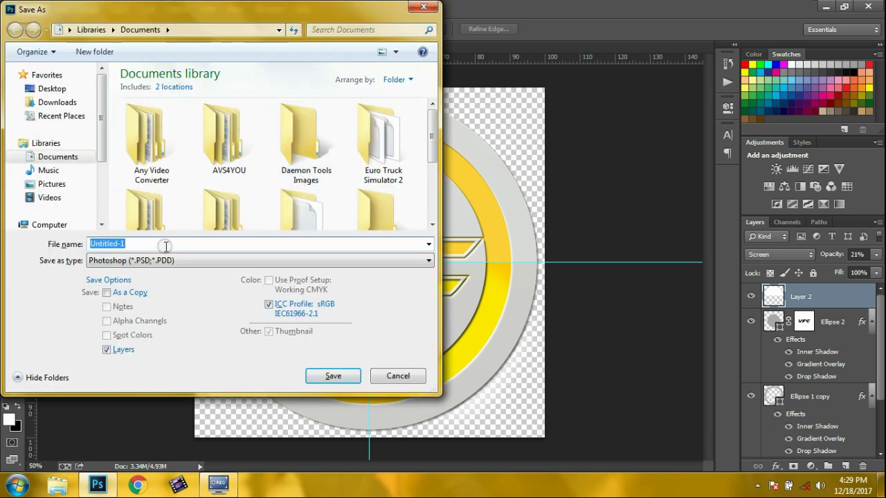
{"action": "left_click", "coordinate": [145, 260]}
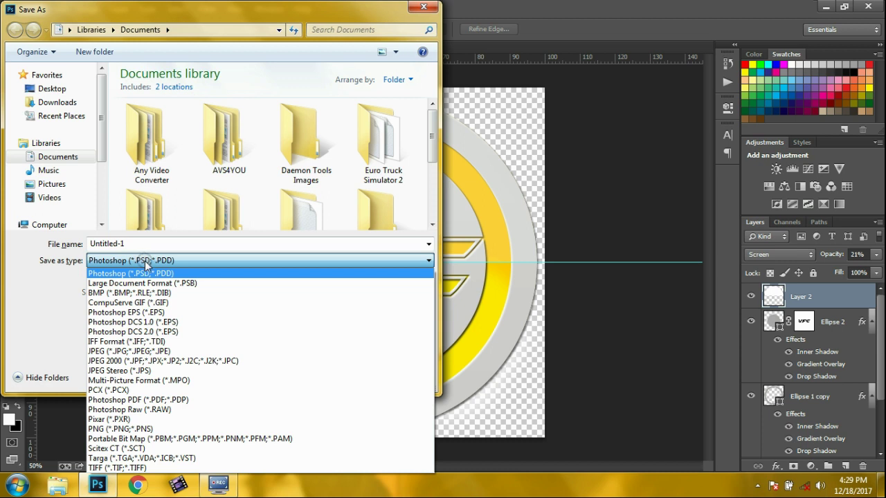
{"action": "left_click", "coordinate": [149, 428]}
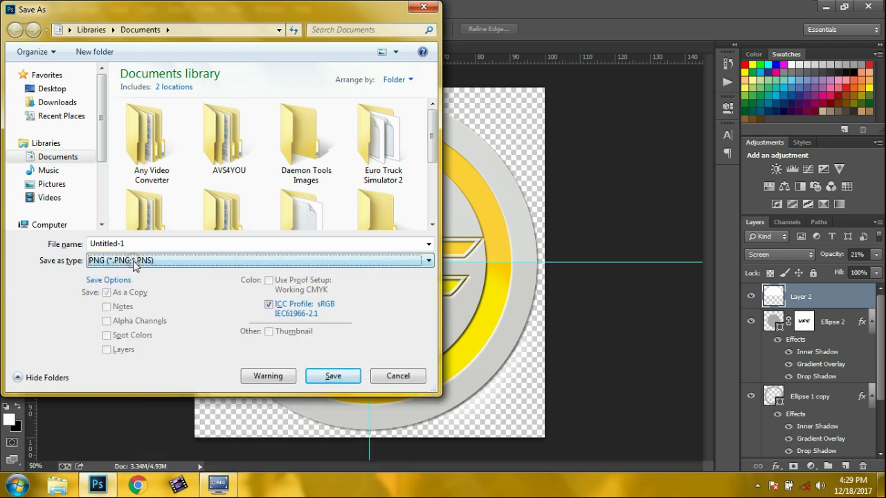
{"action": "double_click", "coordinate": [117, 244]}
{"action": "type", "text": "vfc LOGO"}
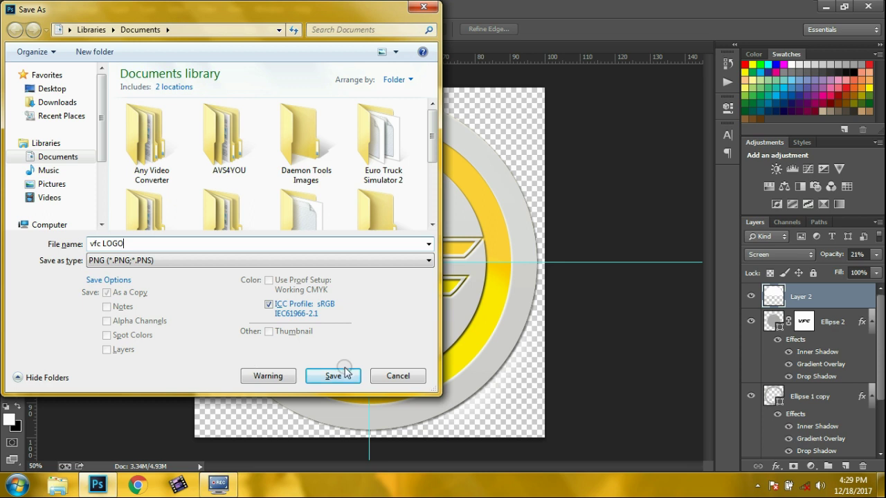
{"action": "left_click", "coordinate": [343, 376]}
{"action": "left_click", "coordinate": [476, 149]}
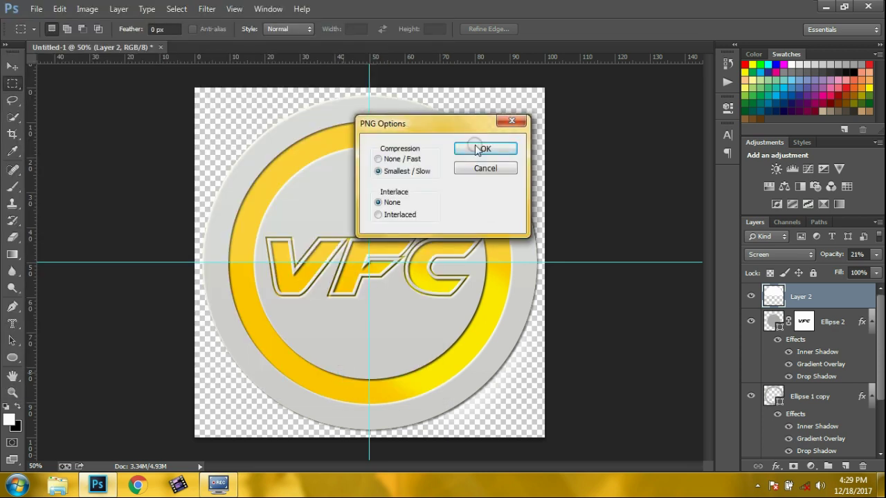